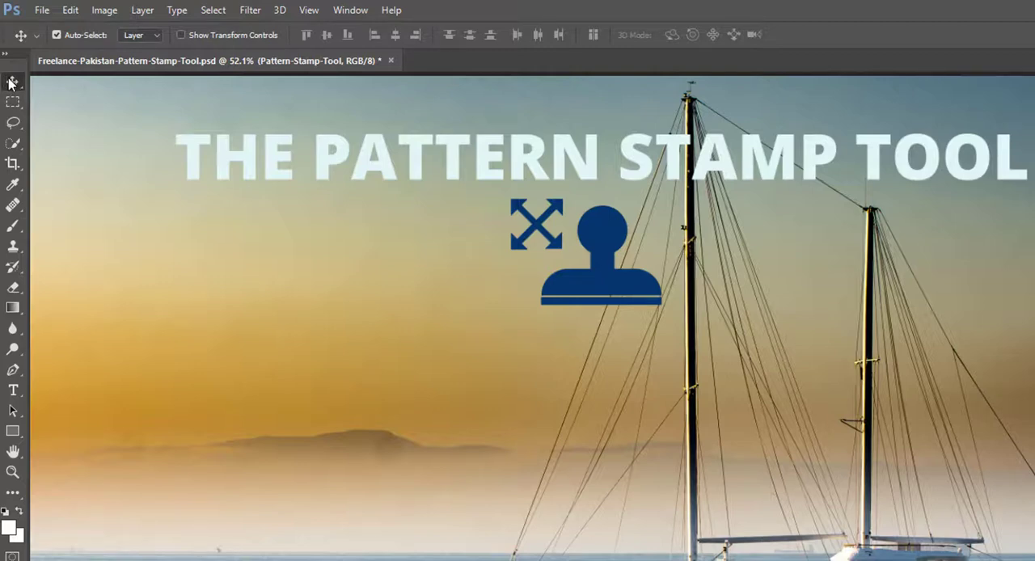
- Activate the Pattern Stamp Tool and look over its brush presets
click(14, 250)
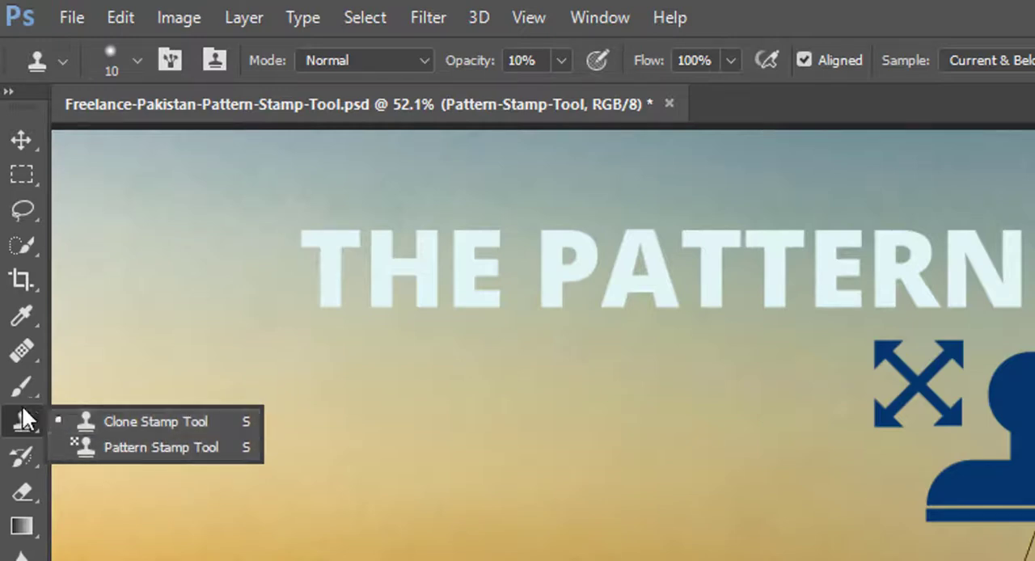
click(194, 465)
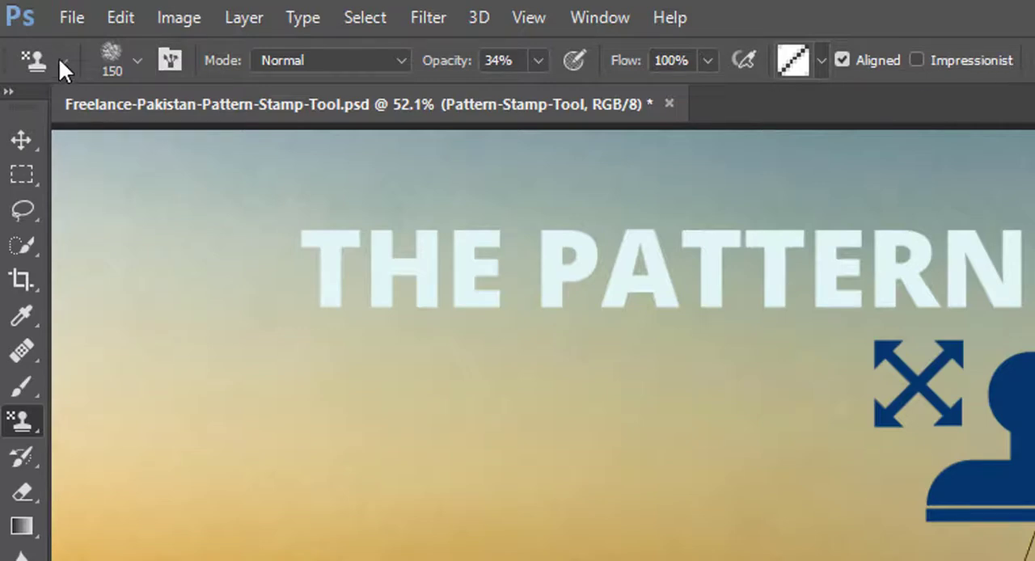
click(136, 59)
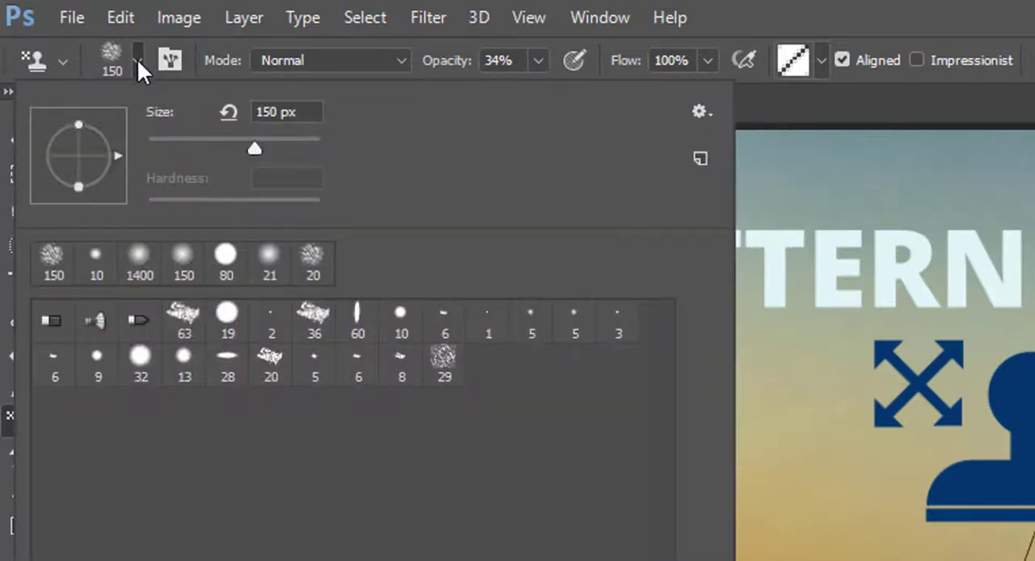
click(137, 59)
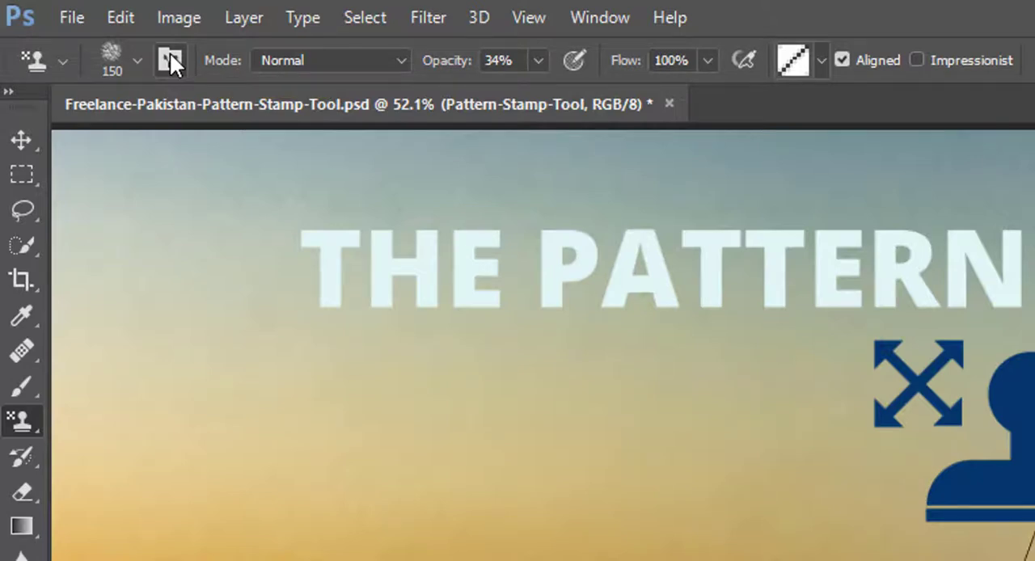
- Look at the tool's blending mode setting and set its stroke opacity to 24%
click(277, 59)
click(277, 59)
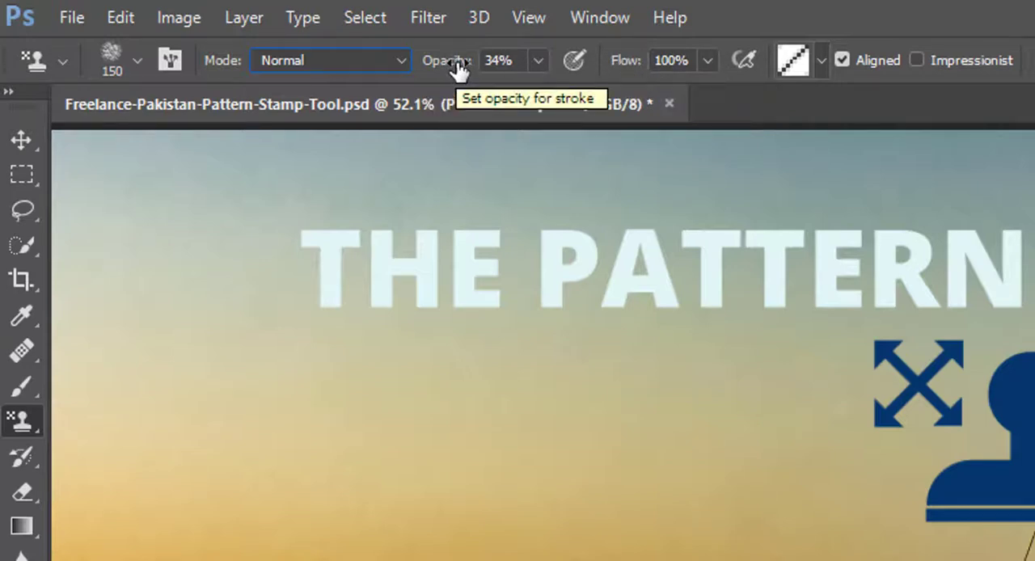
click(537, 61)
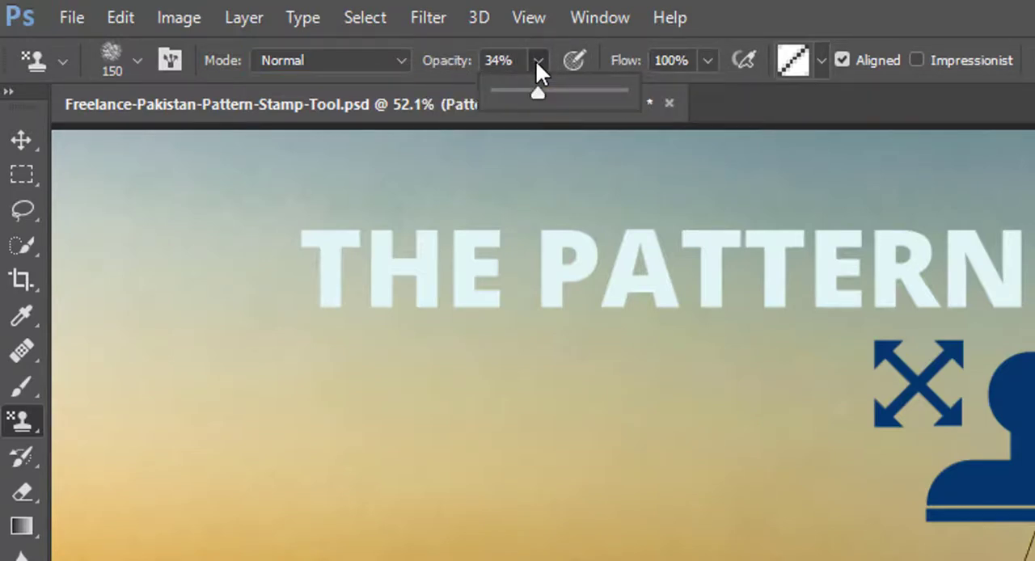
mouse_move(458, 64)
mouse_down()
mouse_move(413, 72)
mouse_move(446, 75)
mouse_up()
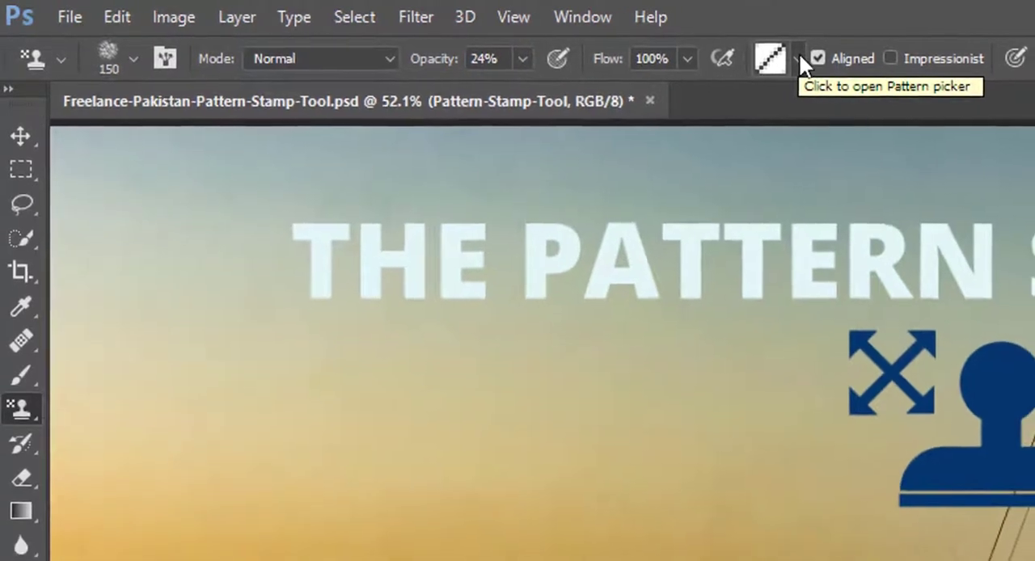
- Widen the pattern picker so more swatches fit per row and open its options menu
click(801, 58)
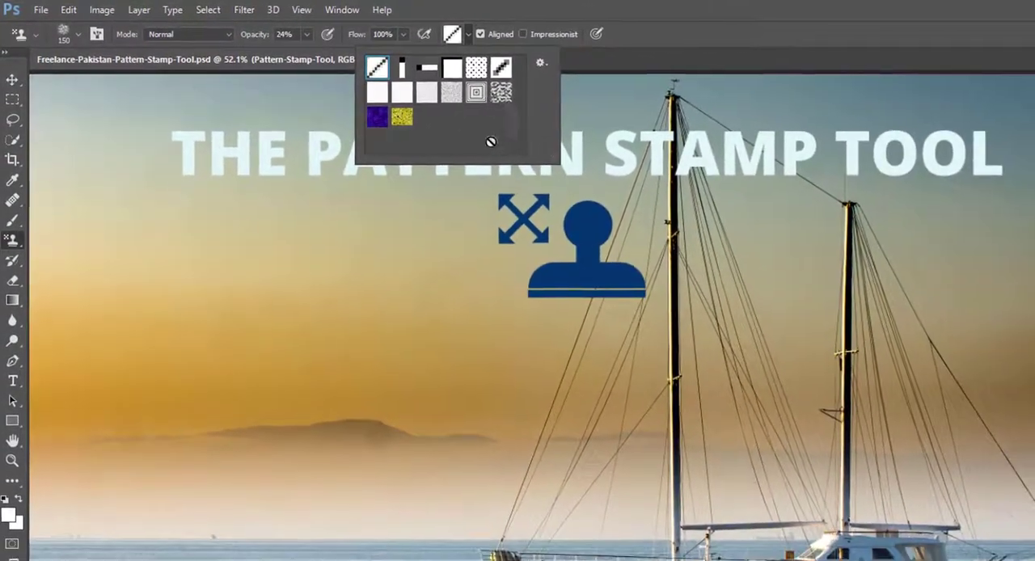
drag(558, 163, 526, 151)
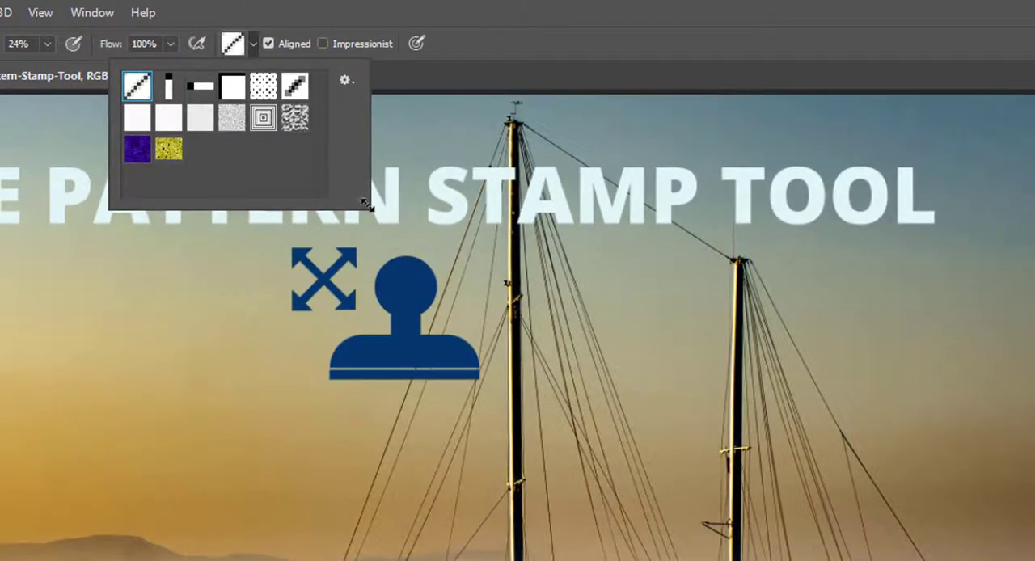
drag(366, 204, 522, 198)
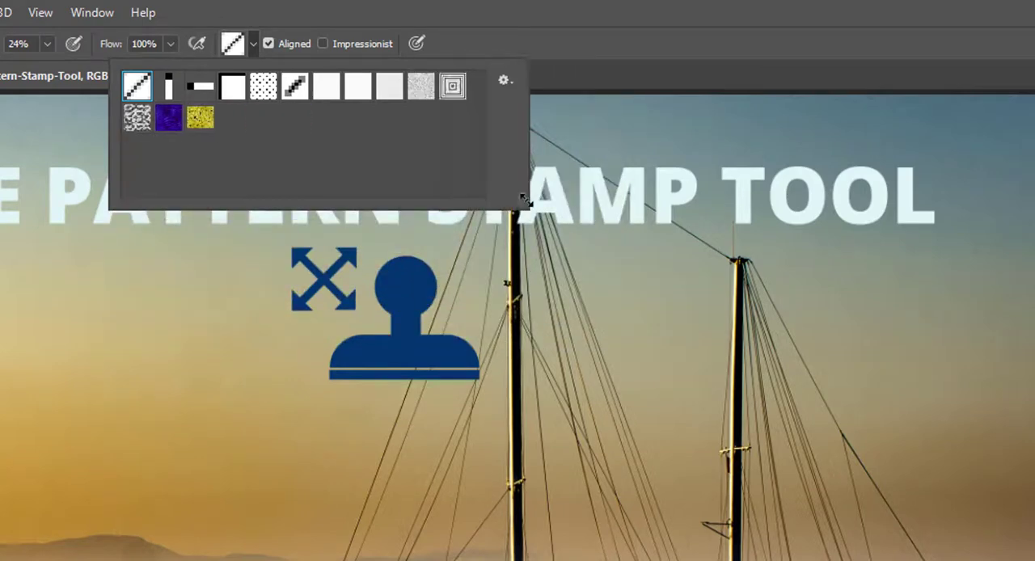
click(506, 81)
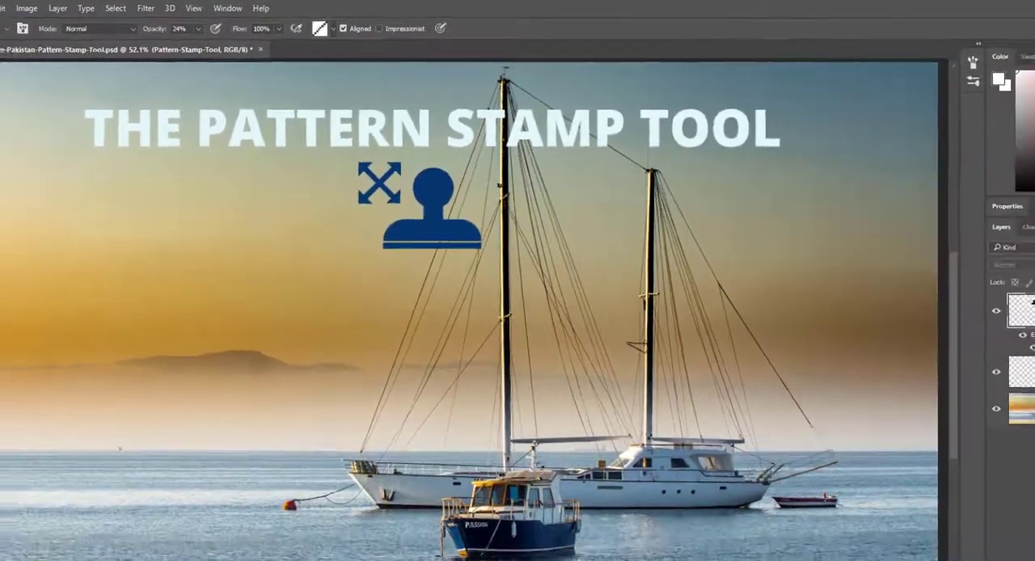
- Switch to the Chrome browser, view the lighthouse sunset painting full size from the impressionist image results, and return to Photoshop
mouse_move(275, 560)
click(332, 544)
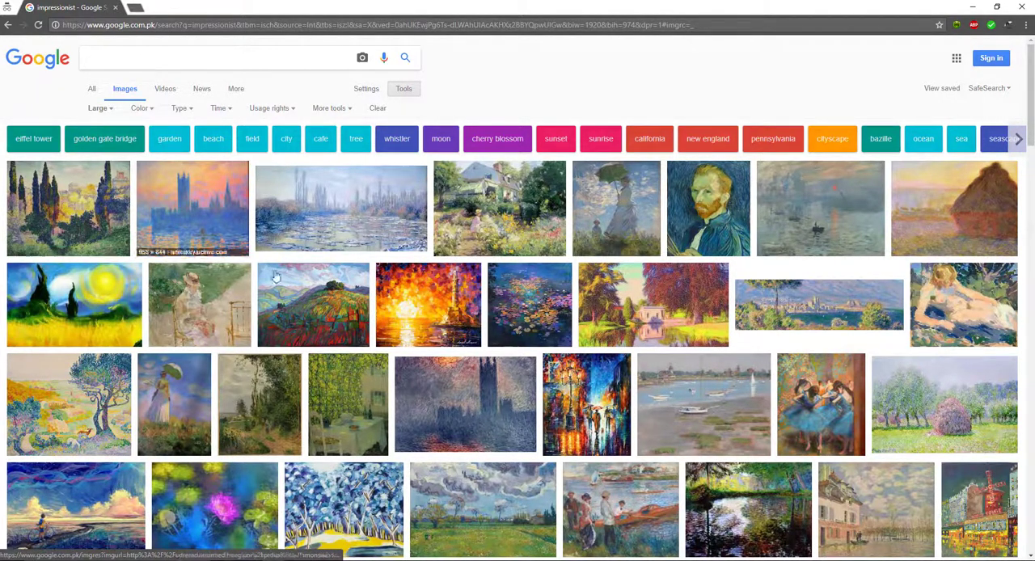
click(415, 293)
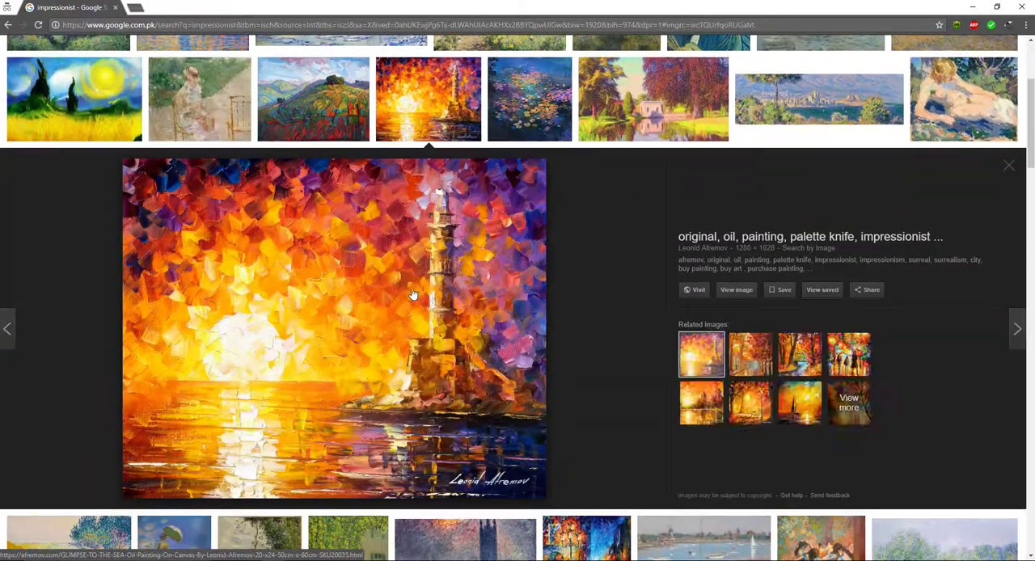
click(738, 291)
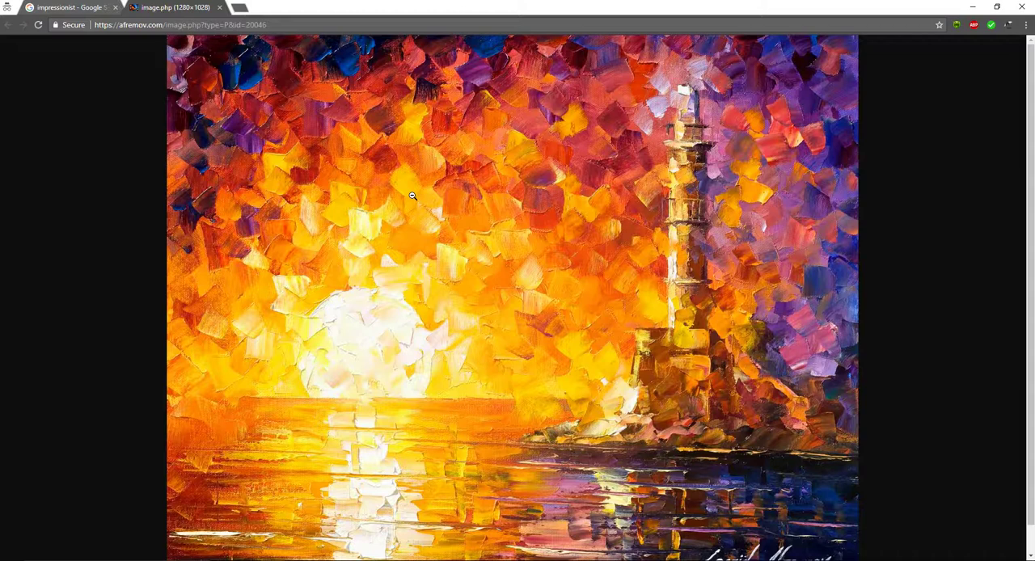
click(88, 7)
scroll(497, 143, up, 3)
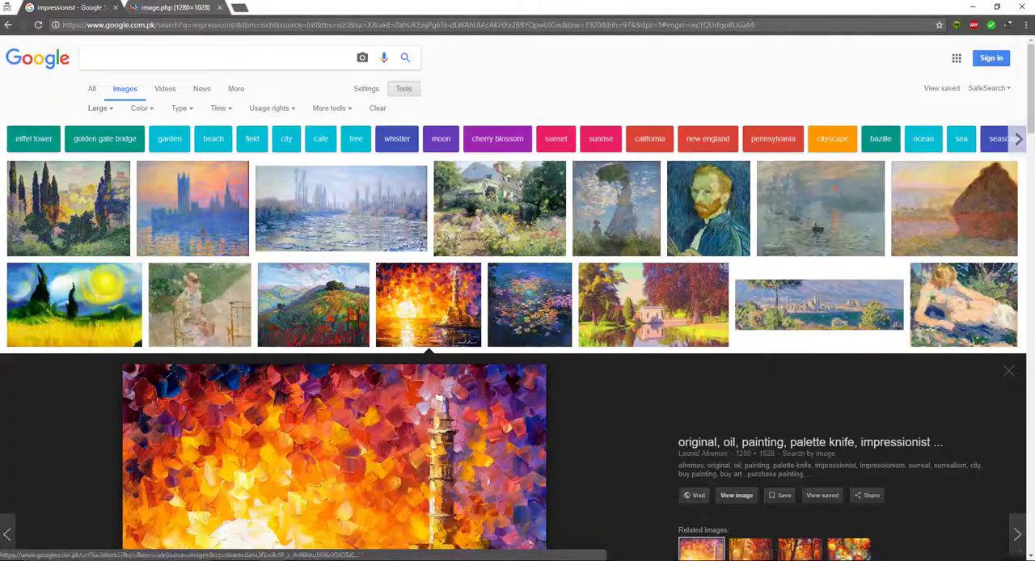
click(698, 560)
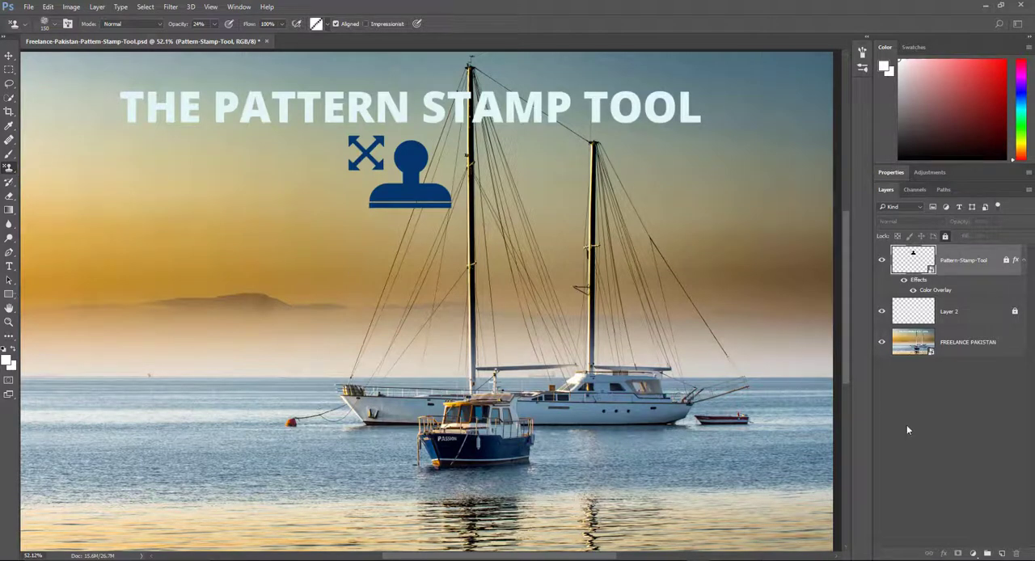
- Add a new layer above the Pattern-Stamp-Tool layer and choose the Water pattern for the Pattern Stamp Tool
click(1002, 554)
right_click(9, 168)
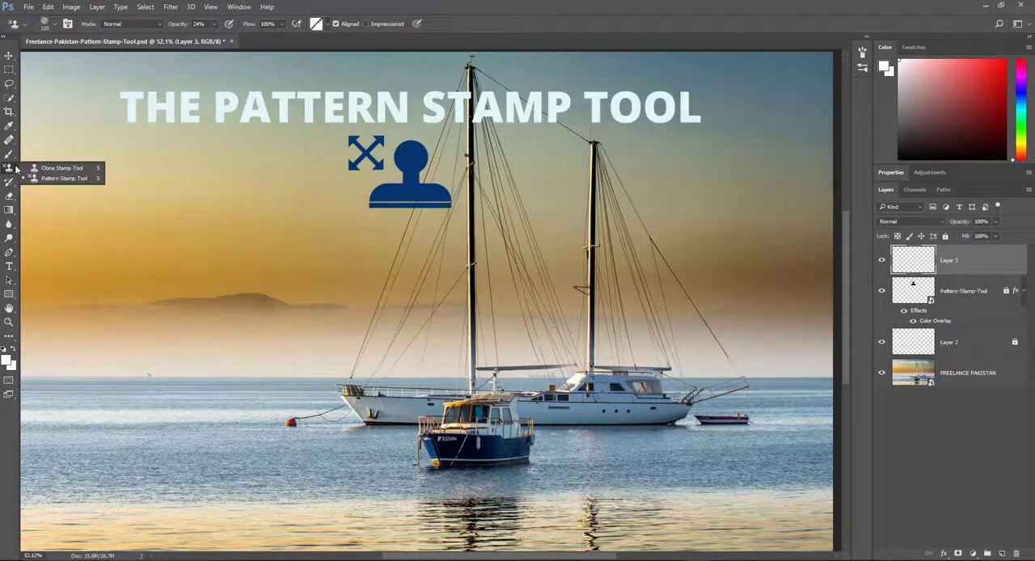
click(61, 175)
click(329, 25)
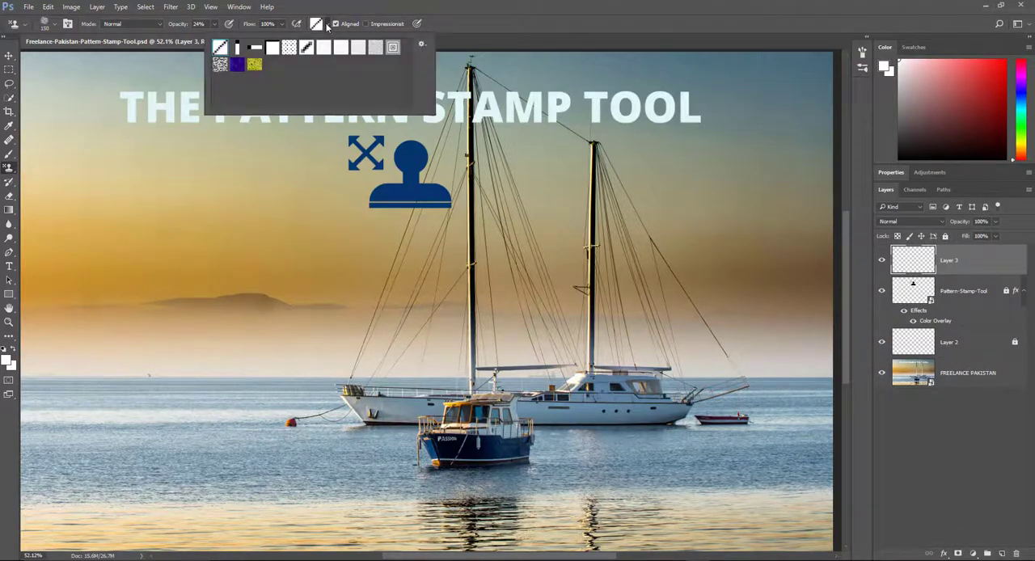
click(236, 68)
click(463, 5)
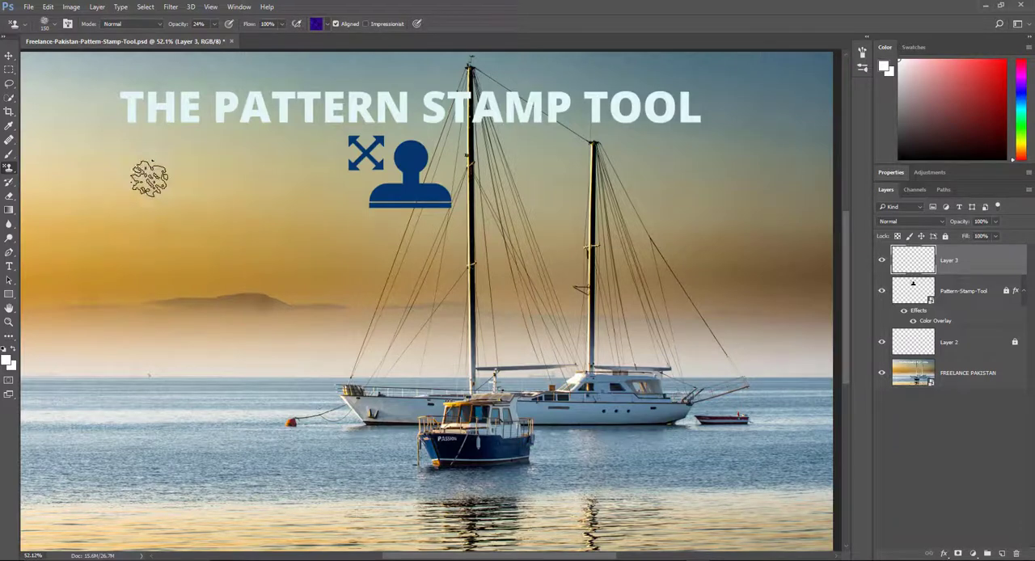
- Try the 19 px hard round brush tip enlarged to 111 px
right_click(147, 171)
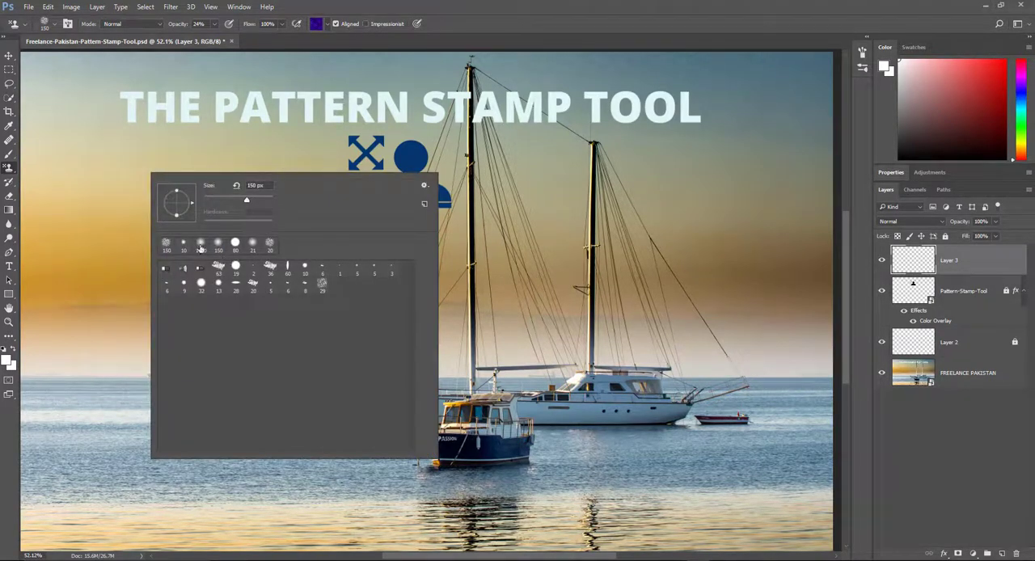
click(321, 284)
click(235, 265)
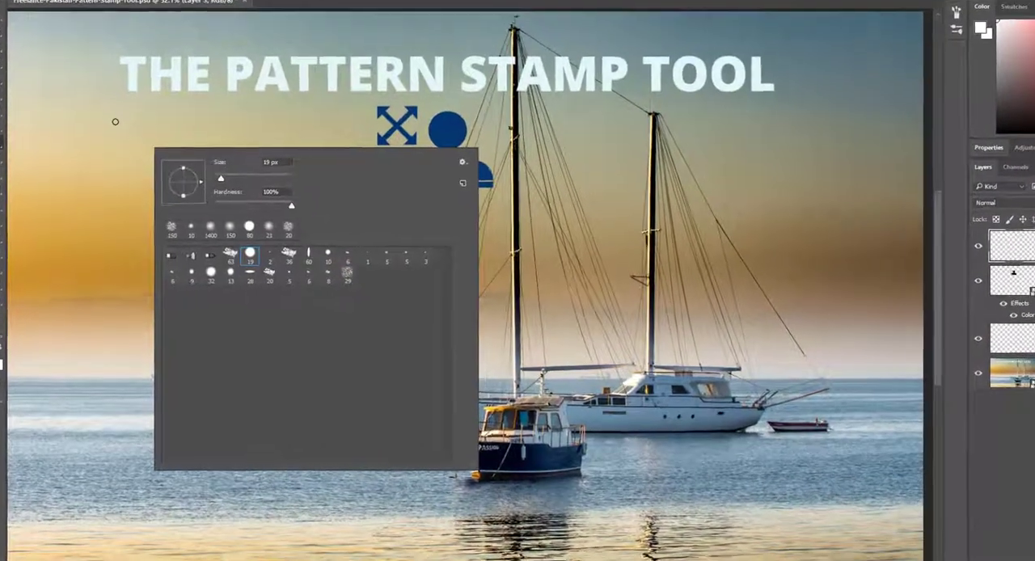
drag(222, 179, 249, 179)
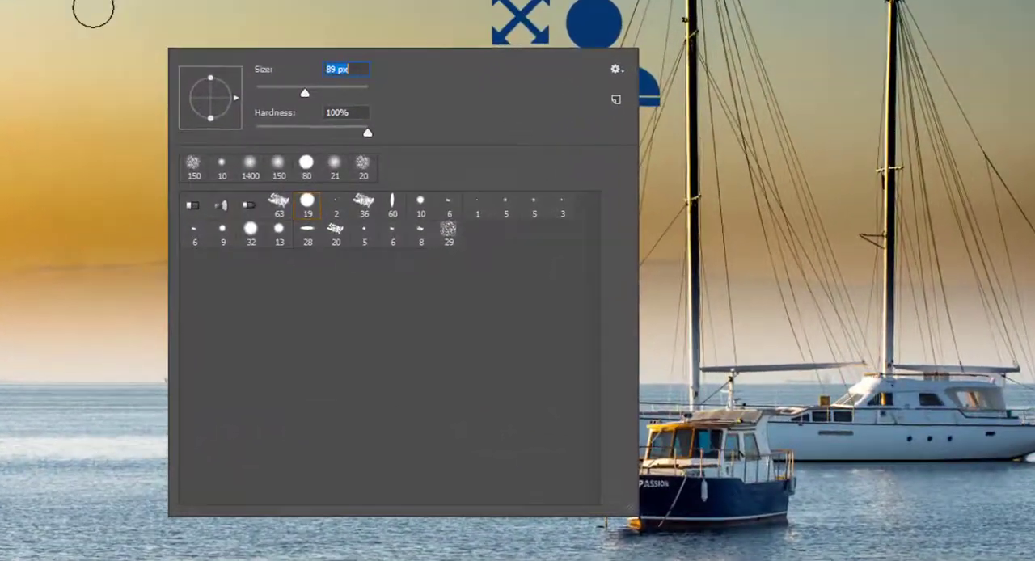
drag(305, 93, 315, 93)
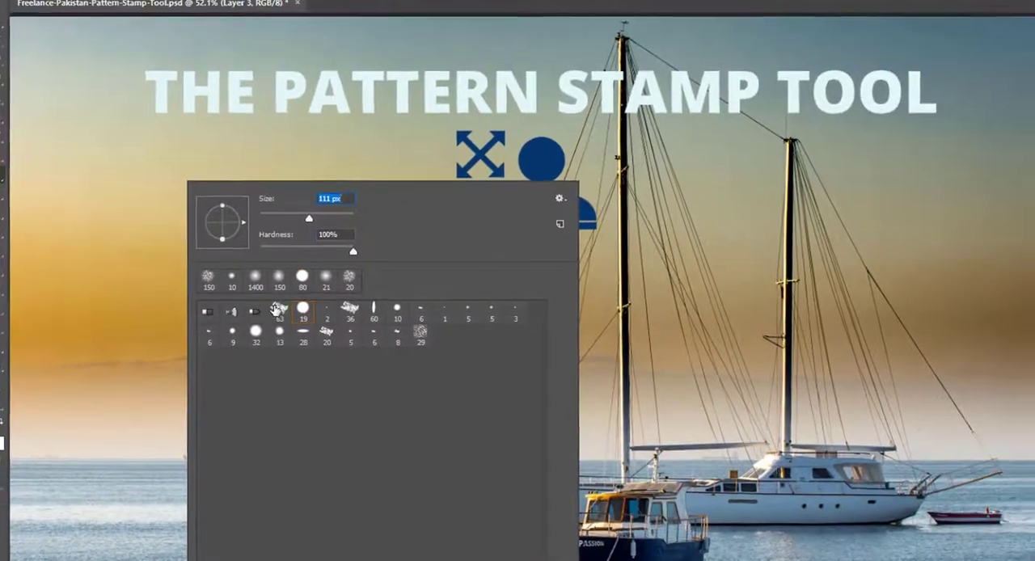
- Choose an irregular, rough-edged brush tip and set its size to 300 px
click(285, 243)
click(609, 15)
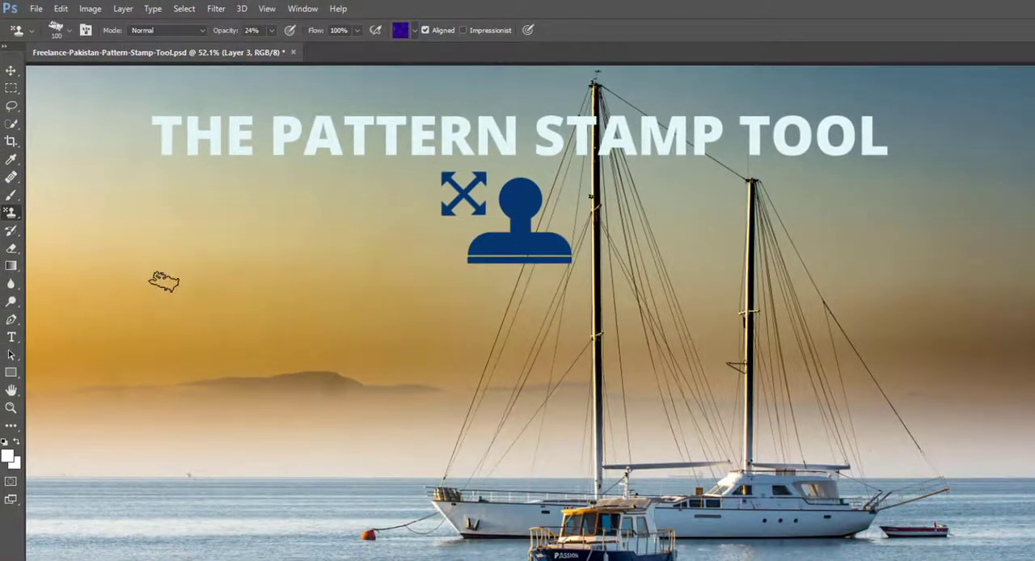
key(bracketright)
key(bracketright)
key(bracketright)
key(bracketright)
key(bracketright)
key(bracketright)
key(bracketright)
key(bracketright)
key(bracketright)
key(bracketright)
key(bracketright)
key(bracketright)
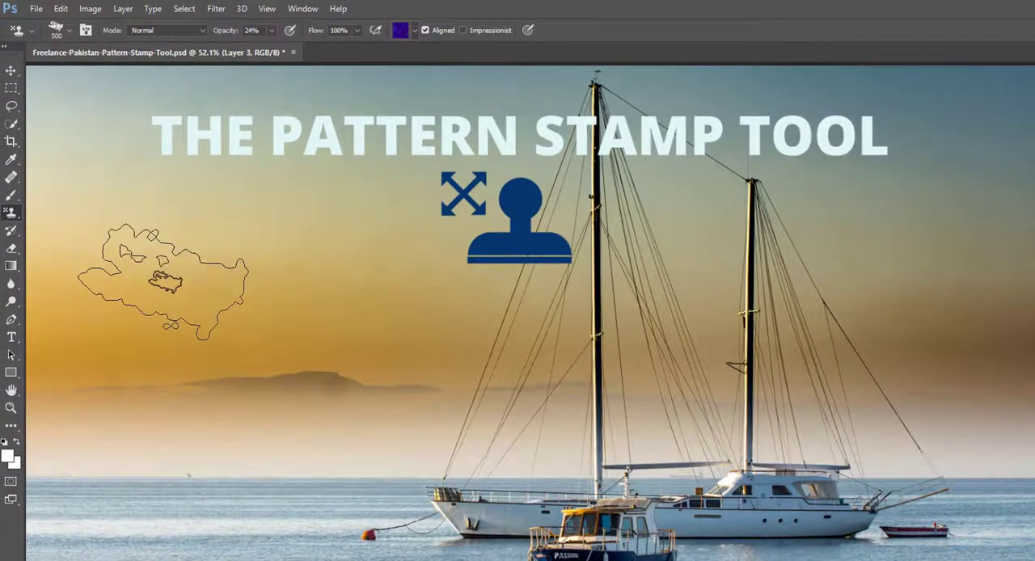
key(bracketleft)
key(bracketleft)
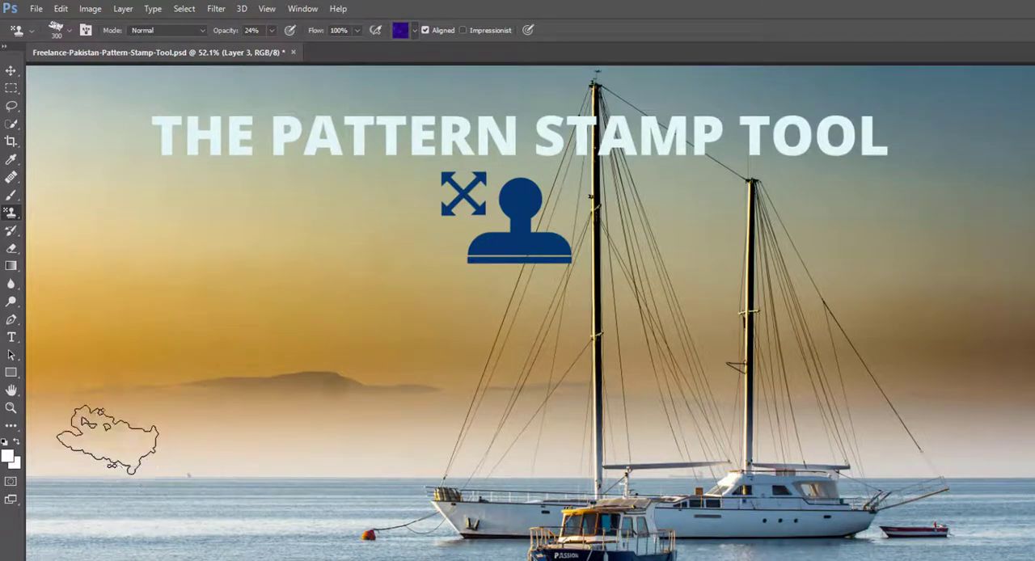
- Paint the Water pattern over the mist, hills and sea on Layer 3, and review the available patterns
mouse_move(107, 440)
mouse_down()
mouse_move(161, 429)
mouse_move(245, 439)
mouse_move(398, 420)
mouse_move(189, 444)
mouse_move(111, 439)
mouse_move(197, 416)
mouse_move(315, 411)
mouse_move(92, 462)
mouse_move(105, 536)
mouse_move(253, 508)
mouse_move(341, 558)
mouse_move(614, 538)
mouse_move(356, 542)
mouse_move(808, 501)
mouse_up()
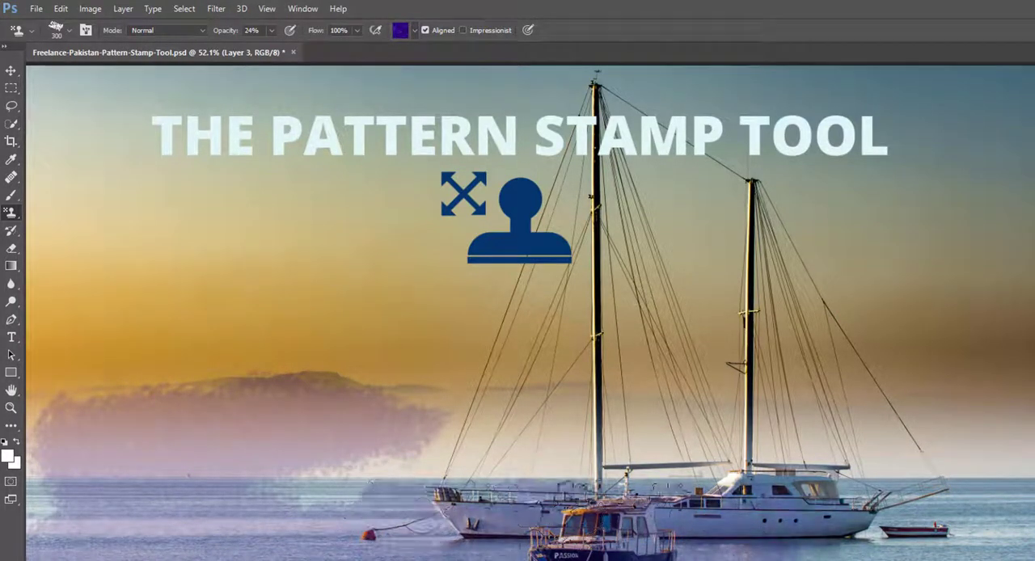
mouse_move(680, 514)
mouse_down()
mouse_move(150, 543)
mouse_move(988, 490)
mouse_move(965, 532)
mouse_up()
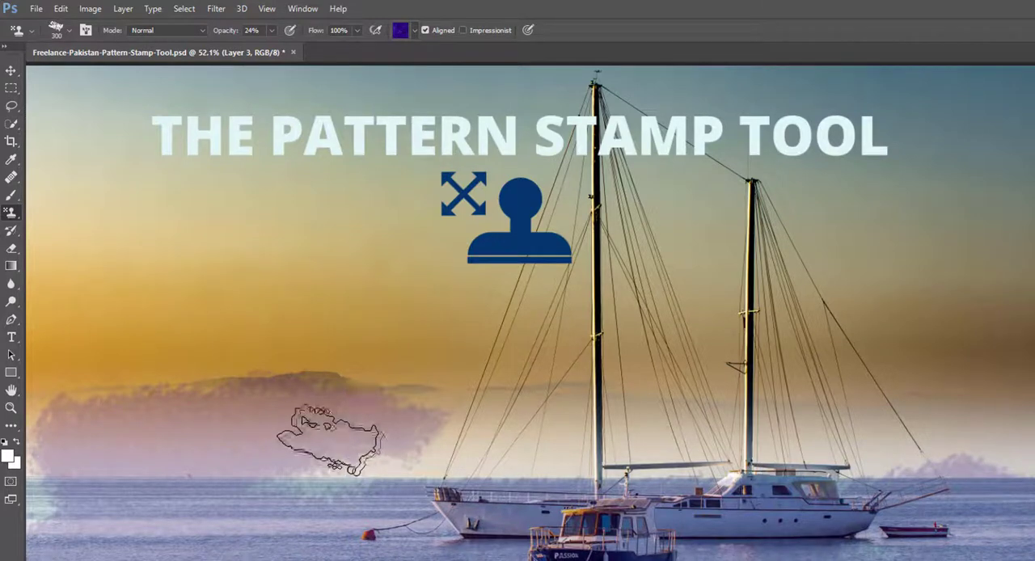
click(413, 30)
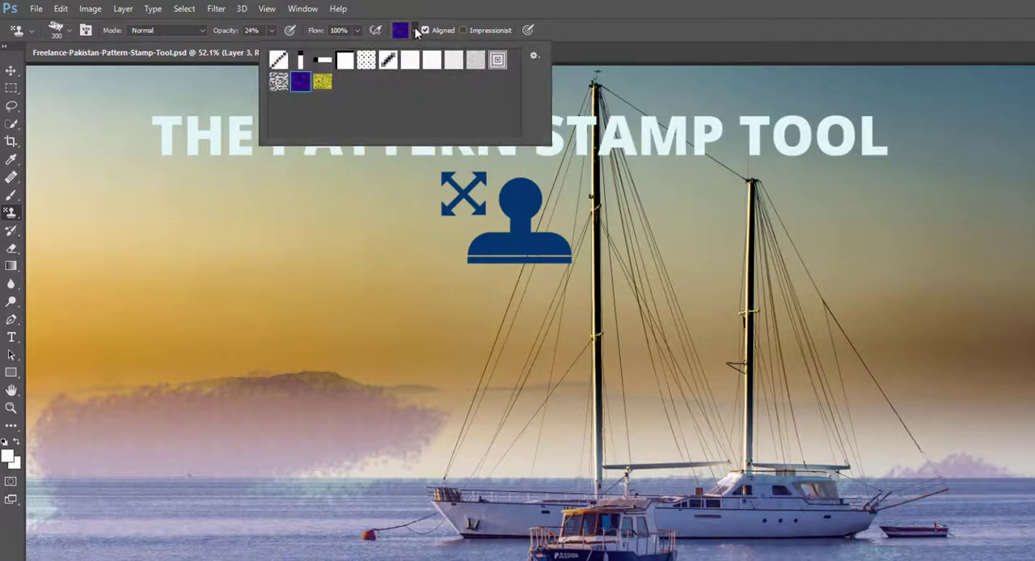
click(576, 15)
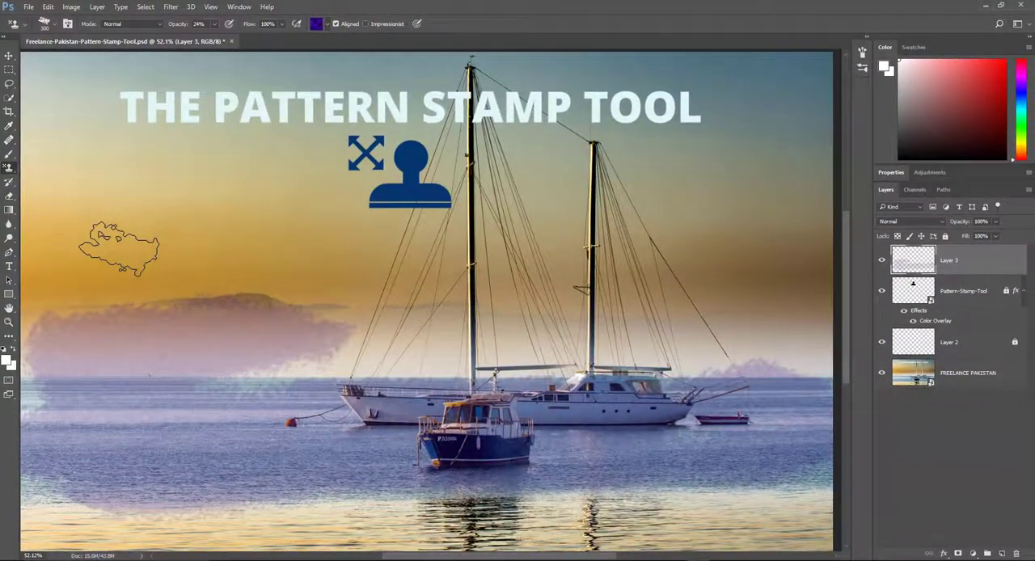
- Toggle Layer 3's visibility twice to compare the image with and without the painted pattern
click(881, 263)
click(881, 262)
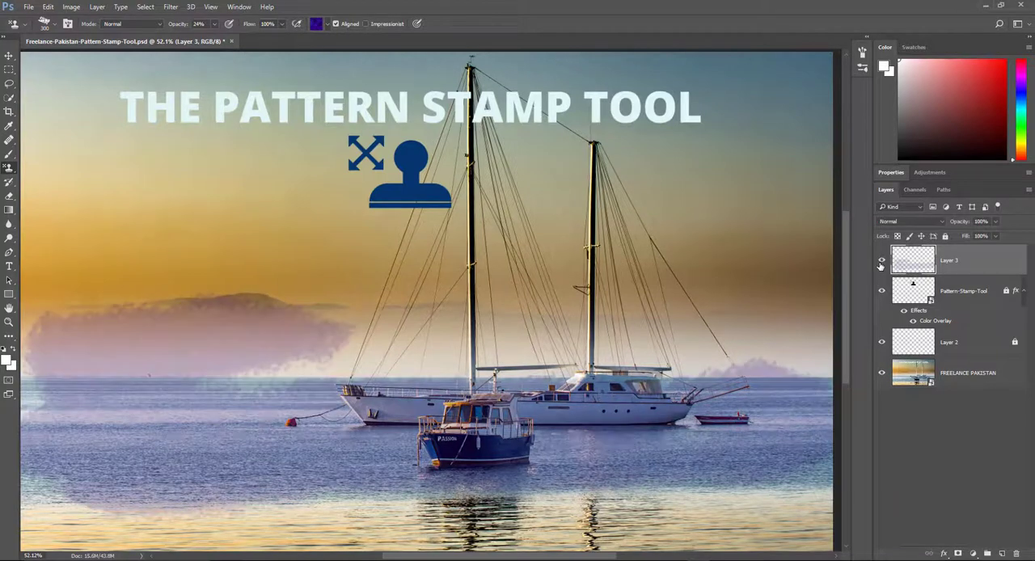
click(882, 263)
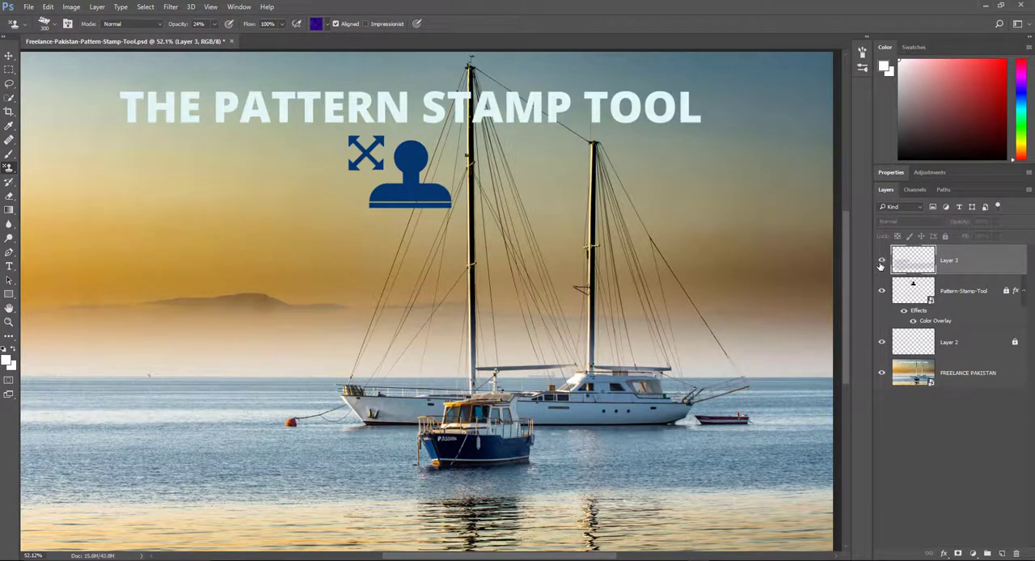
click(881, 263)
- Set Layer 3's blend mode to Linear Burn and step through the blend modes that follow it
click(924, 222)
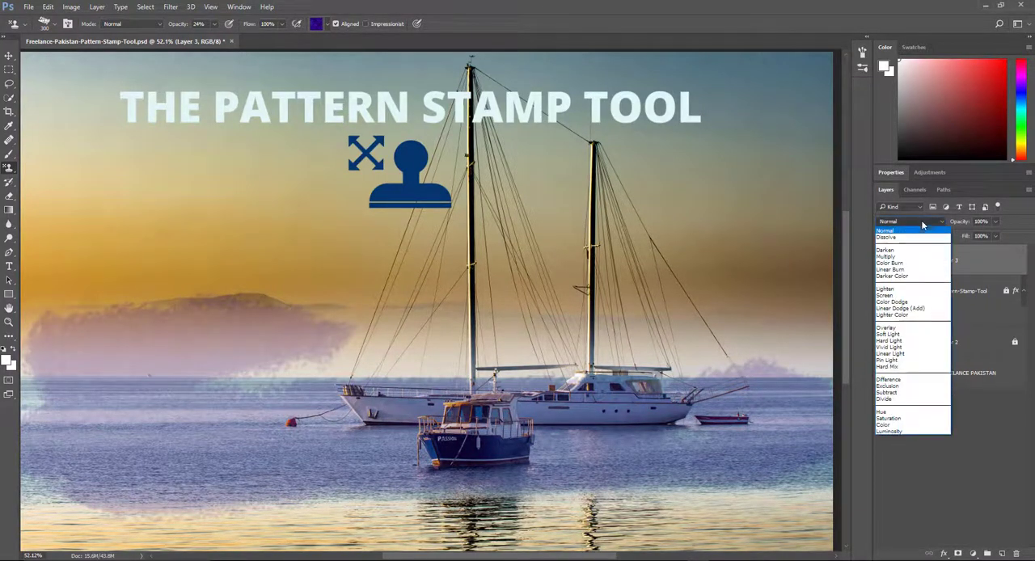
click(911, 271)
key(Down)
key(Down)
key(Down)
key(Down)
key(Down)
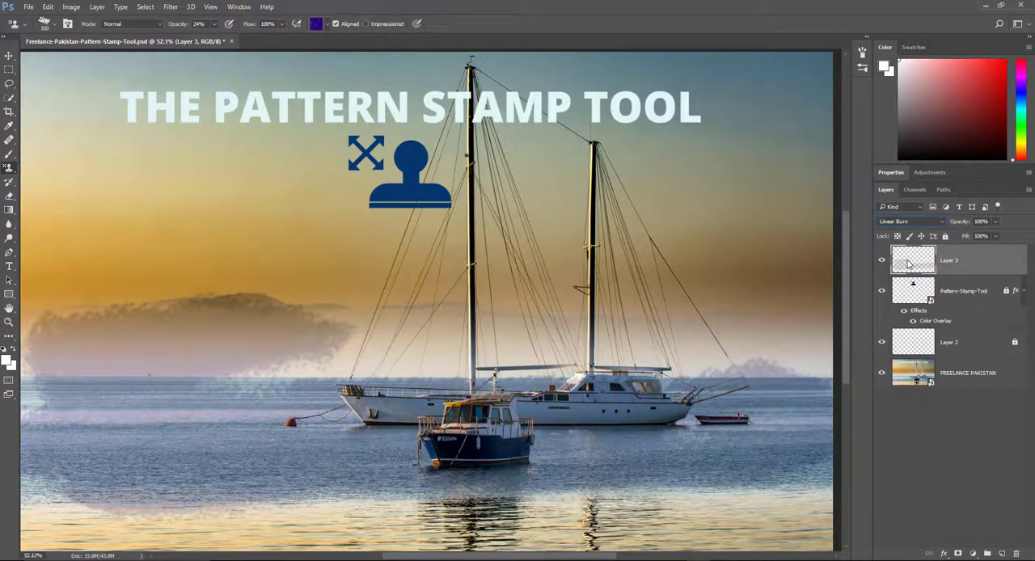
key(Down)
key(Down)
key(Down)
key(Down)
key(Down)
key(Down)
key(Down)
key(Down)
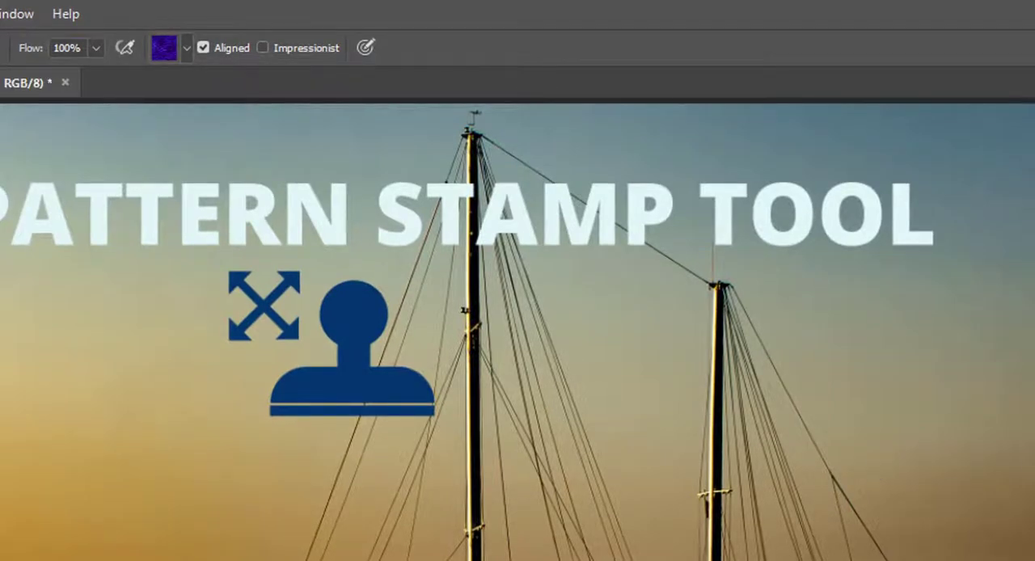
- Append the Legacy Patterns set to the current patterns and choose the blue bubble pattern for the stamp
click(187, 47)
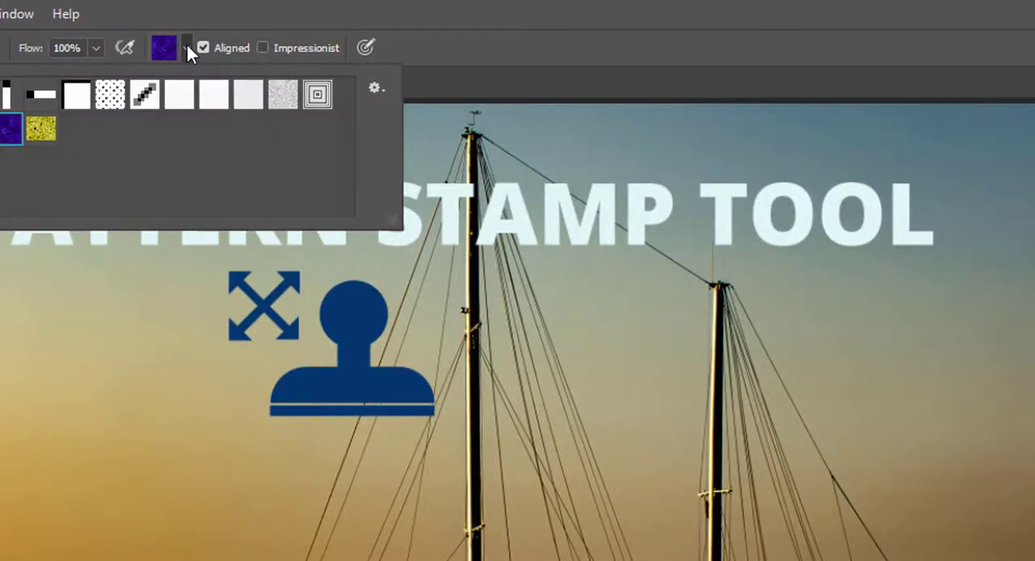
click(378, 89)
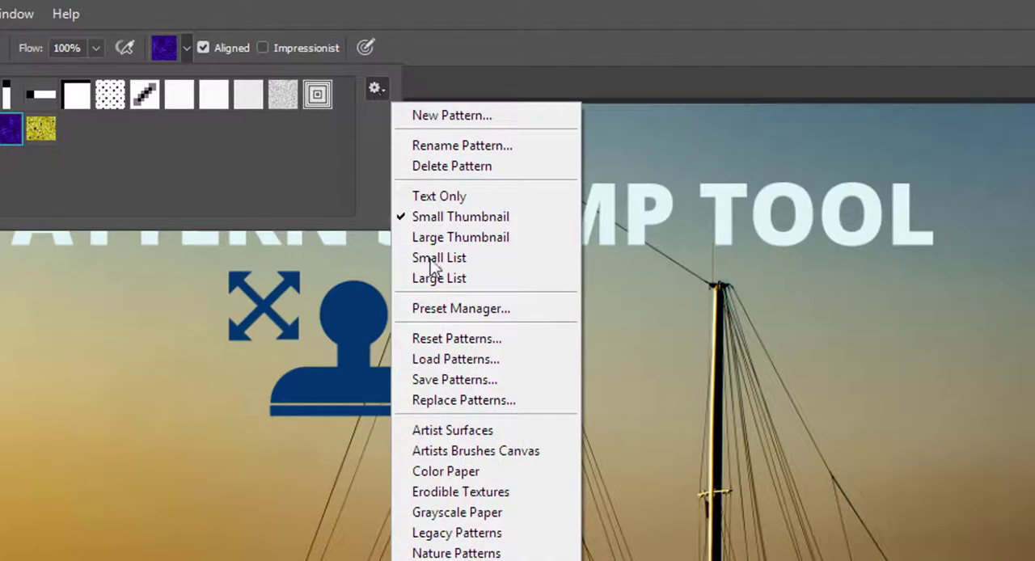
click(471, 534)
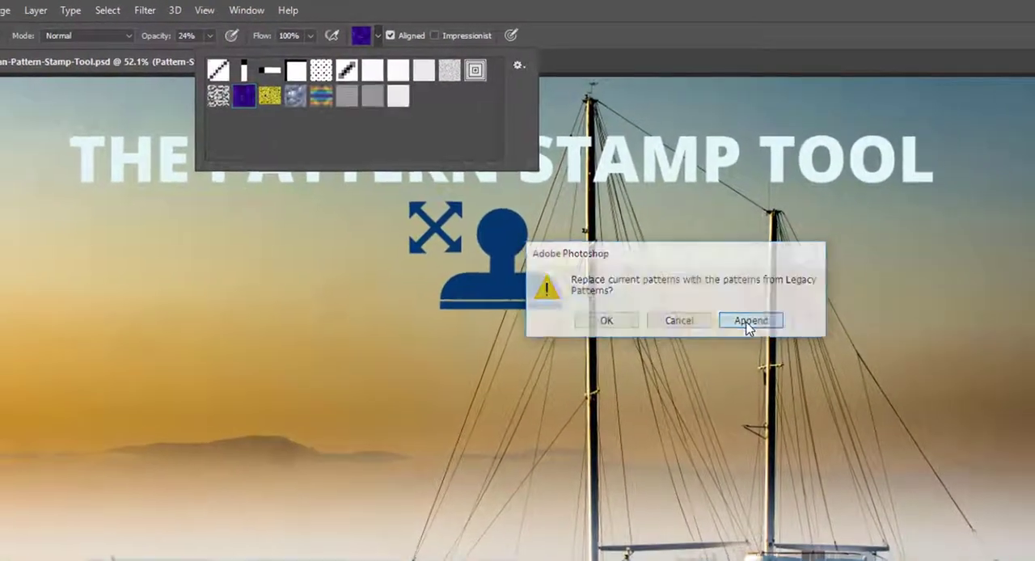
click(737, 343)
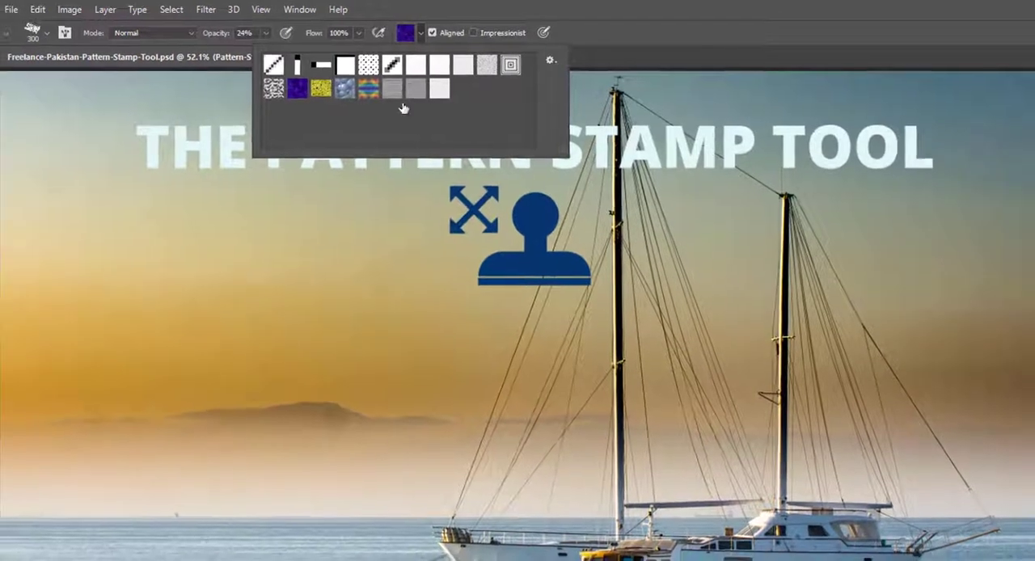
click(357, 87)
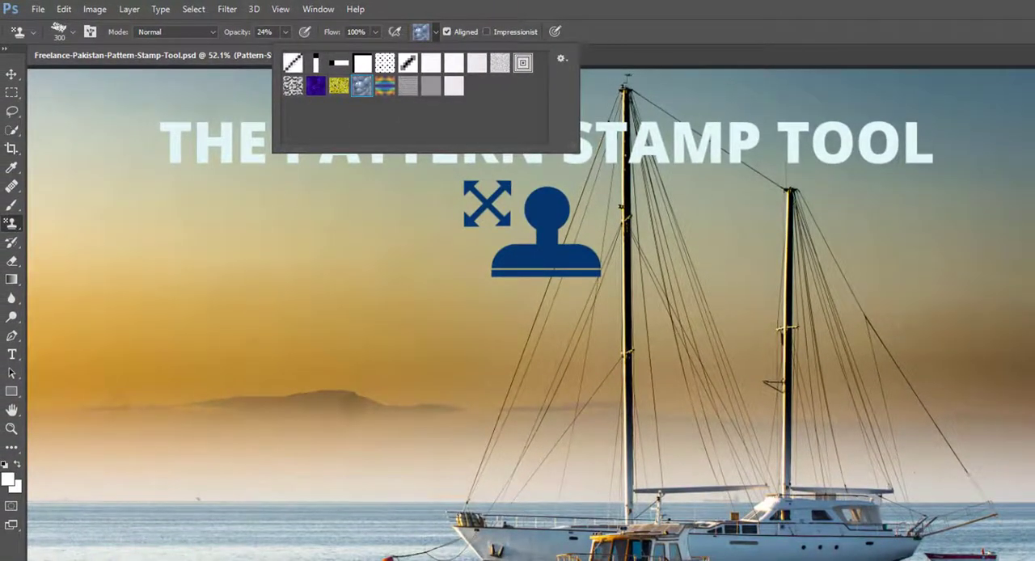
key(Escape)
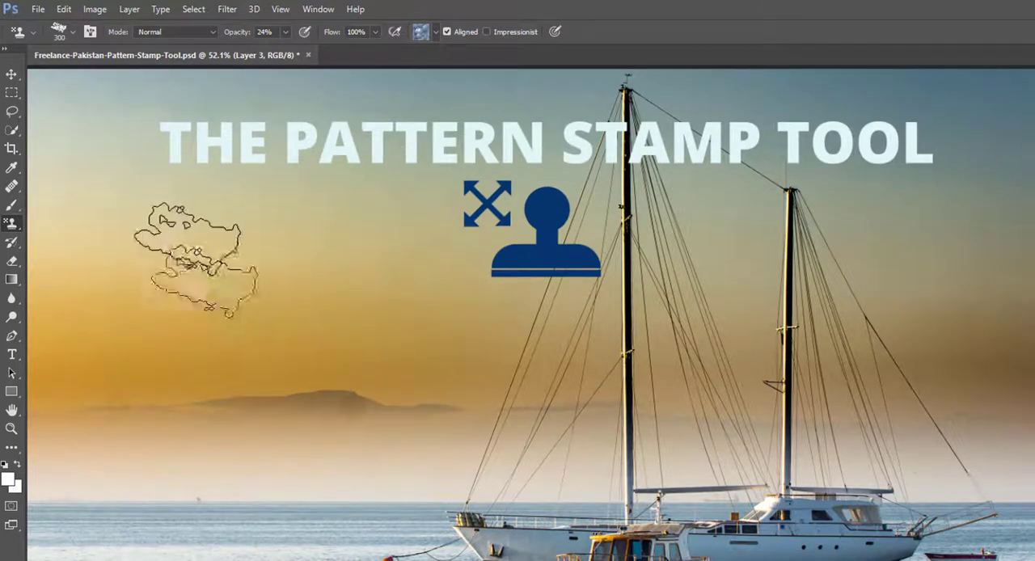
- Choose a soft round brush, reduce it to 300 px, and paint the bubble pattern over the sky and hills on Layer 3
right_click(191, 229)
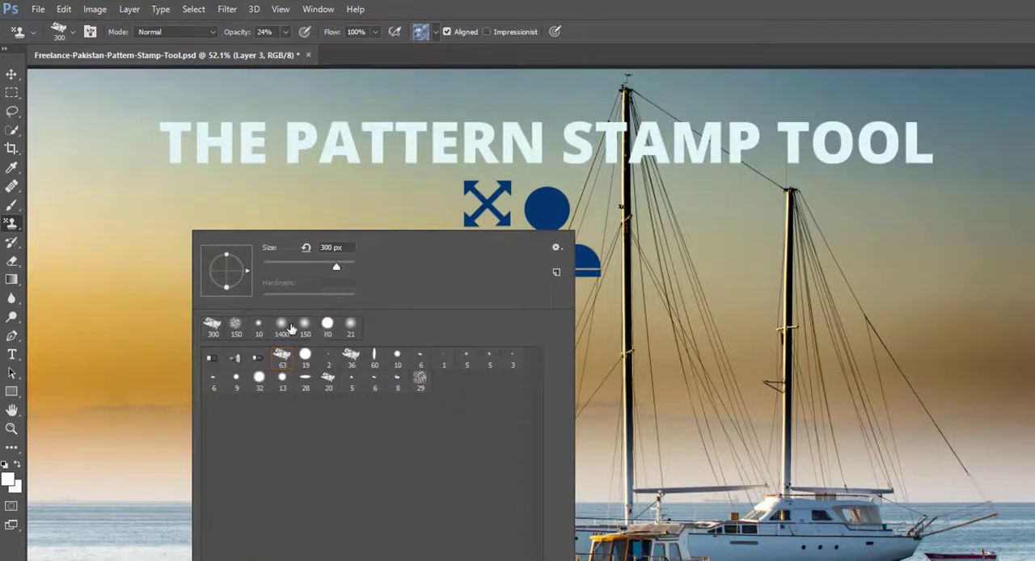
click(606, 5)
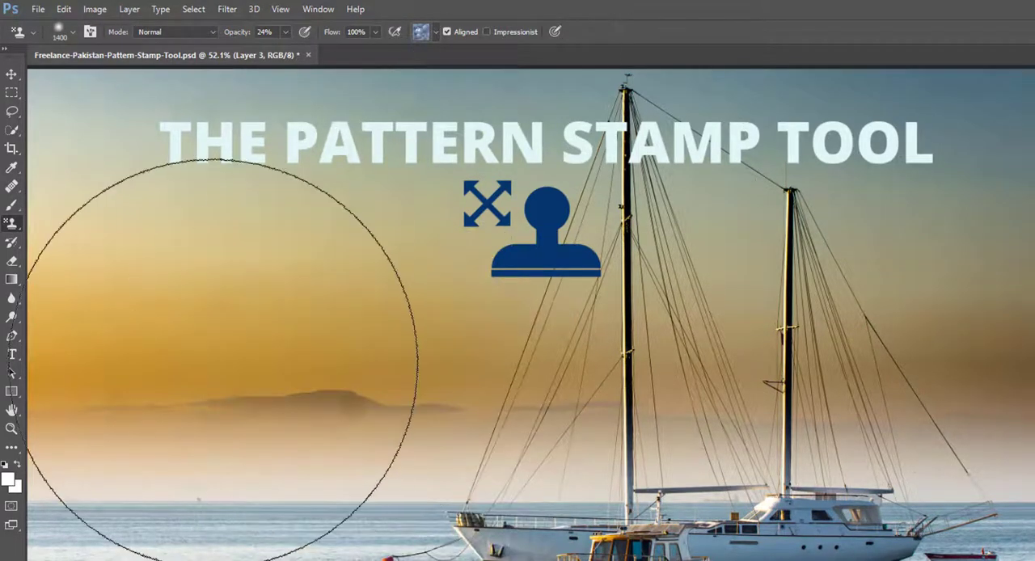
key([)
key(bracketleft)
key(bracketleft)
key(bracketleft)
key(bracketleft)
key(bracketleft)
key(bracketleft)
key(bracketleft)
key(bracketleft)
key(bracketleft)
key(bracketleft)
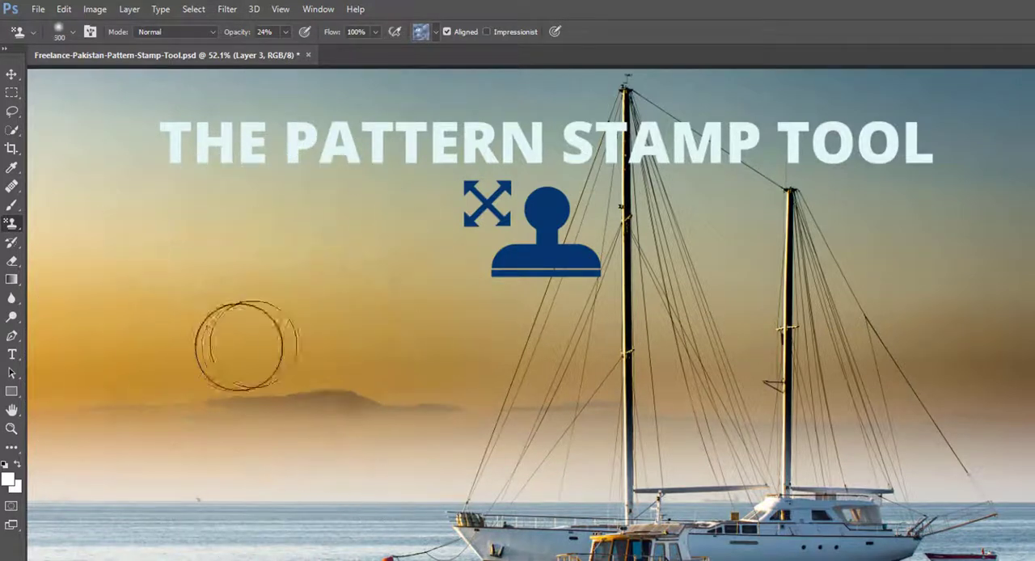
mouse_move(168, 405)
mouse_down()
mouse_move(179, 364)
mouse_move(230, 432)
mouse_move(218, 360)
mouse_move(213, 434)
mouse_move(251, 362)
mouse_move(232, 330)
mouse_move(205, 417)
mouse_move(252, 401)
mouse_move(252, 320)
mouse_move(204, 334)
mouse_move(259, 450)
mouse_move(315, 325)
mouse_move(295, 289)
mouse_move(164, 326)
mouse_move(280, 280)
mouse_up()
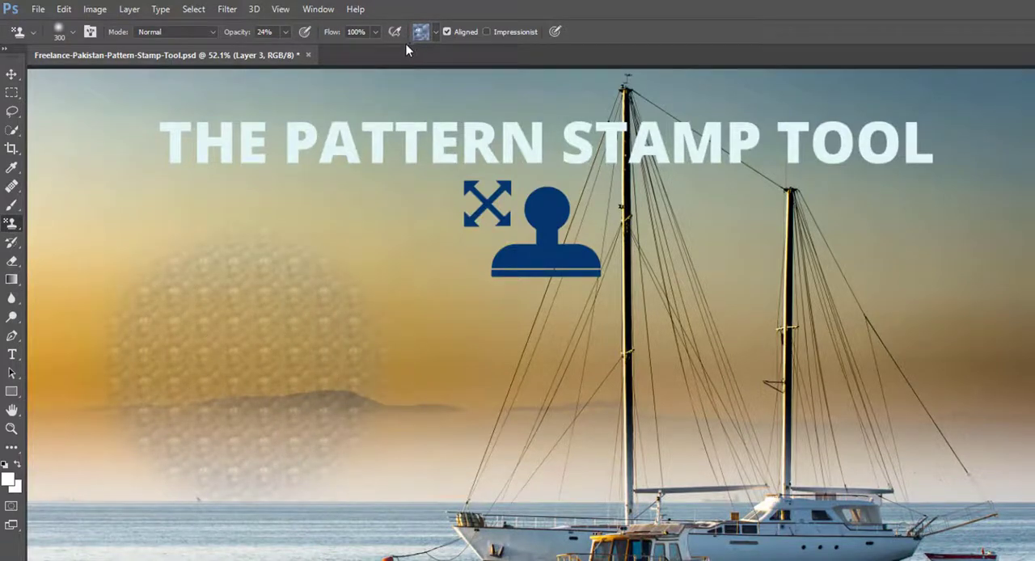
- Set the tool opacity to 100% and paint the bubble pattern again over part of the faint patch
drag(262, 365, 353, 409)
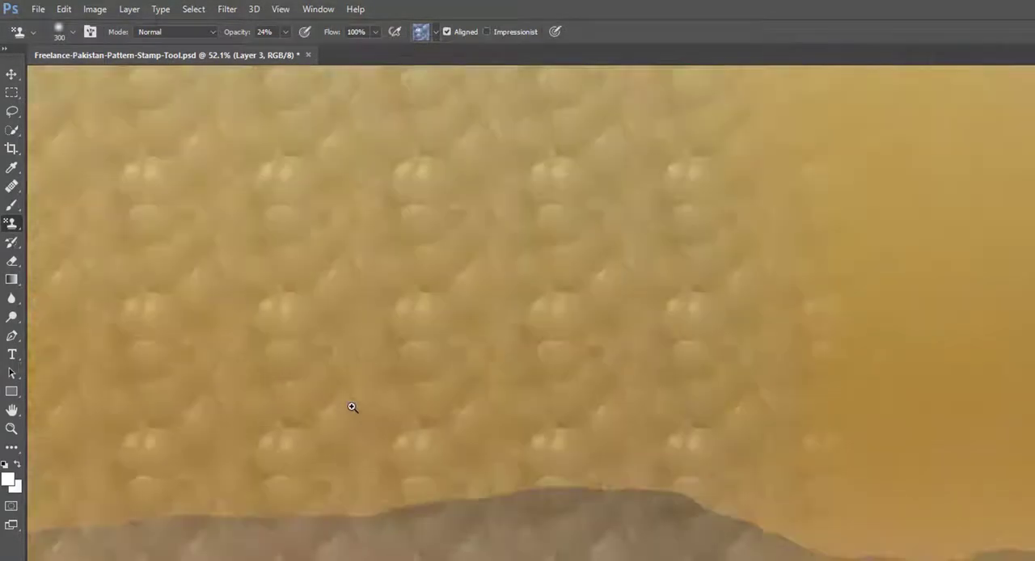
drag(471, 436, 423, 424)
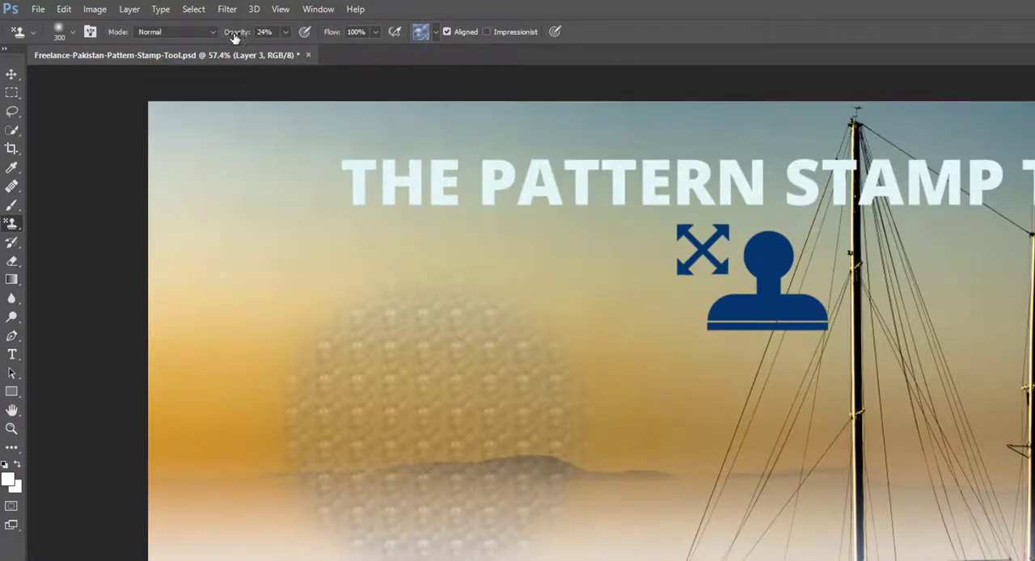
mouse_move(526, 394)
mouse_down()
mouse_move(573, 414)
mouse_move(492, 401)
mouse_move(561, 362)
mouse_move(537, 436)
mouse_move(599, 387)
mouse_move(524, 437)
mouse_move(561, 446)
mouse_move(522, 375)
mouse_move(491, 436)
mouse_move(546, 418)
mouse_move(505, 394)
mouse_up()
mouse_move(412, 450)
mouse_down()
mouse_move(469, 466)
mouse_move(439, 466)
mouse_up()
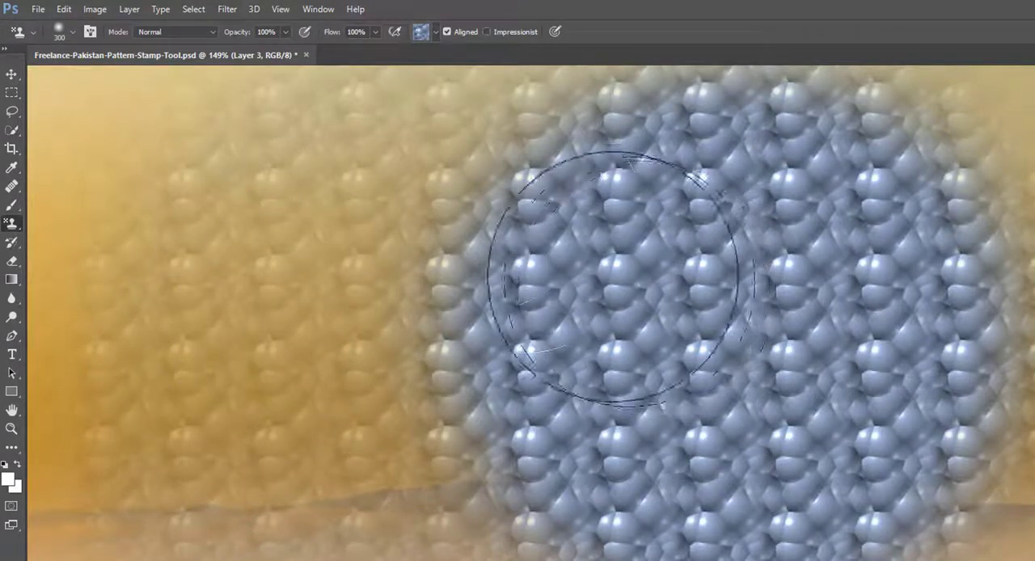
- Select a grey textured pattern and the flat 28 px brush, and paint a small patch inside the blue bubbles
click(435, 32)
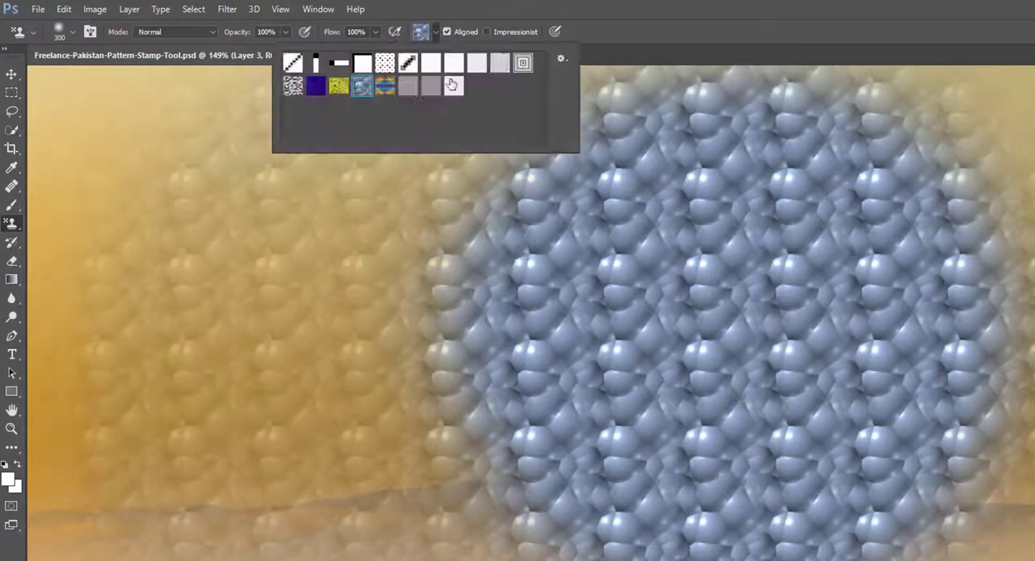
click(776, 5)
right_click(587, 245)
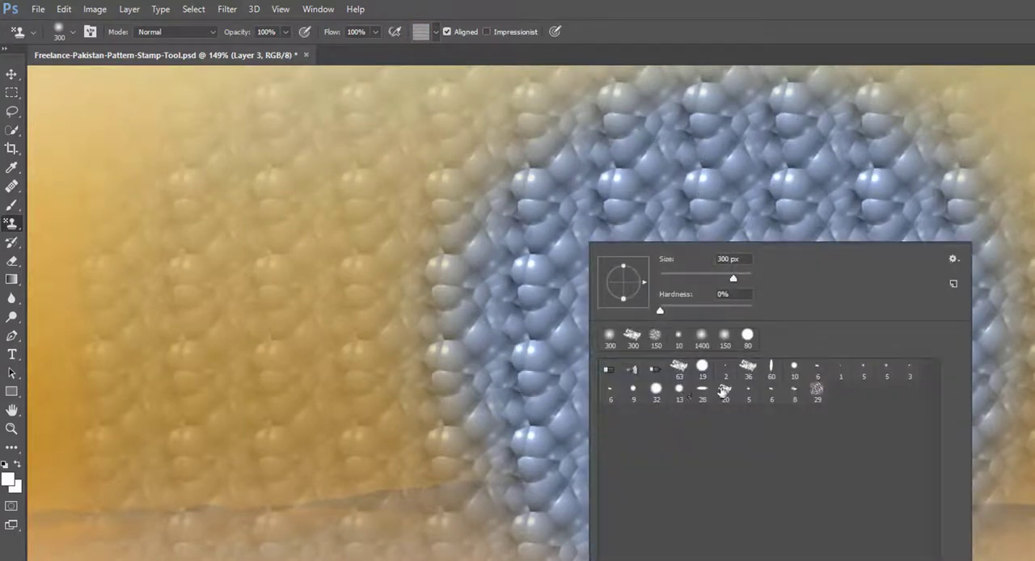
click(792, 5)
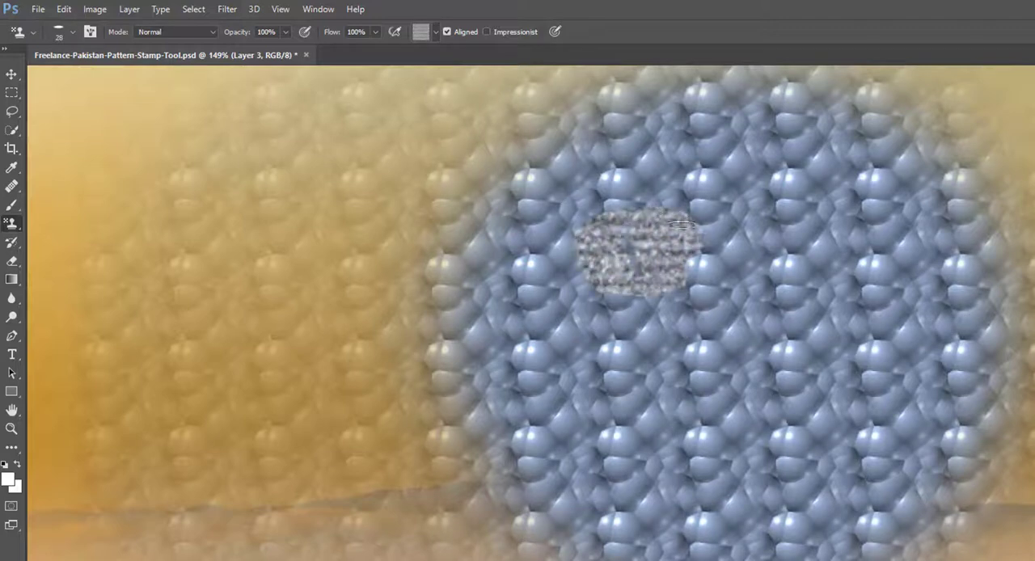
drag(616, 285, 566, 158)
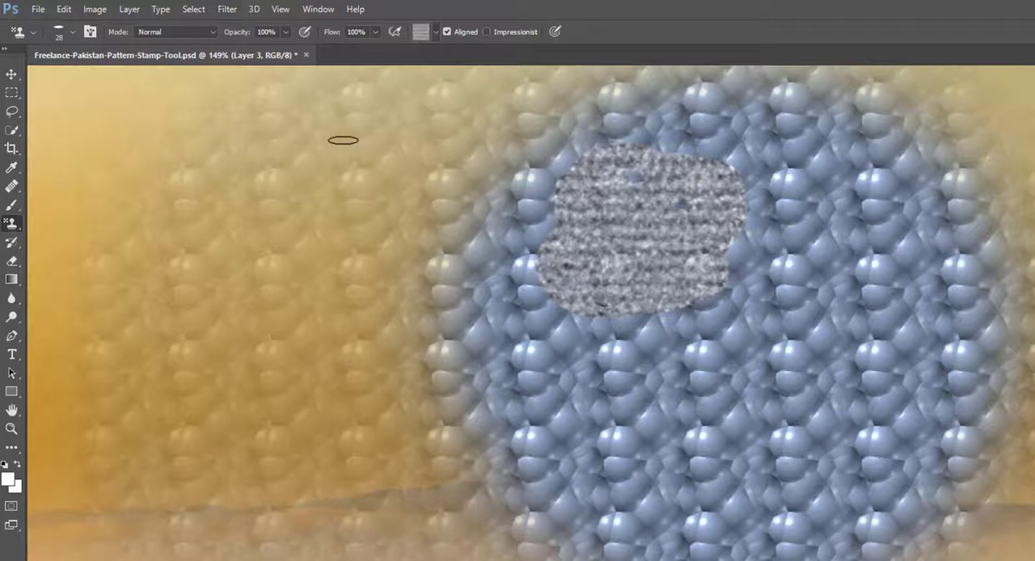
- Enable the Impressionist option, then add a new layer above Layer 3 and hide Layer 3
click(486, 31)
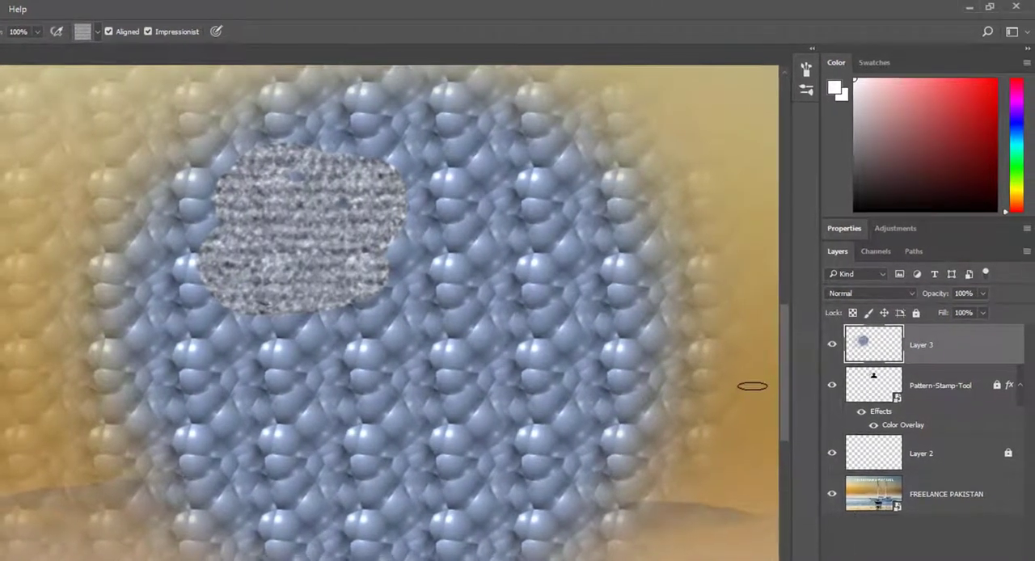
key(ctrl+alt+shift+n)
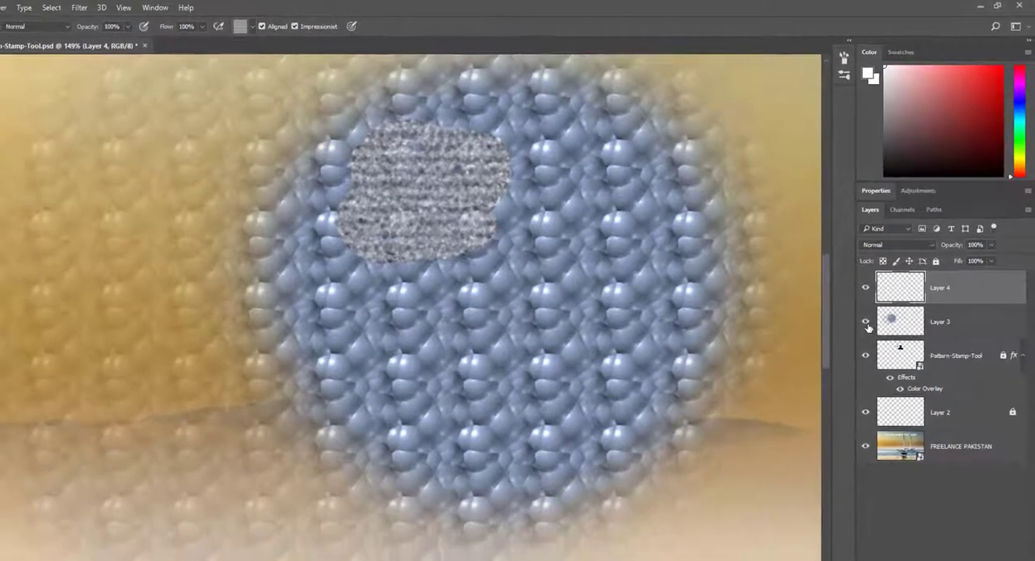
click(846, 357)
- Choose the rough-edged 300 px brush and paint the grey pattern across the sky on Layer 4
right_click(130, 164)
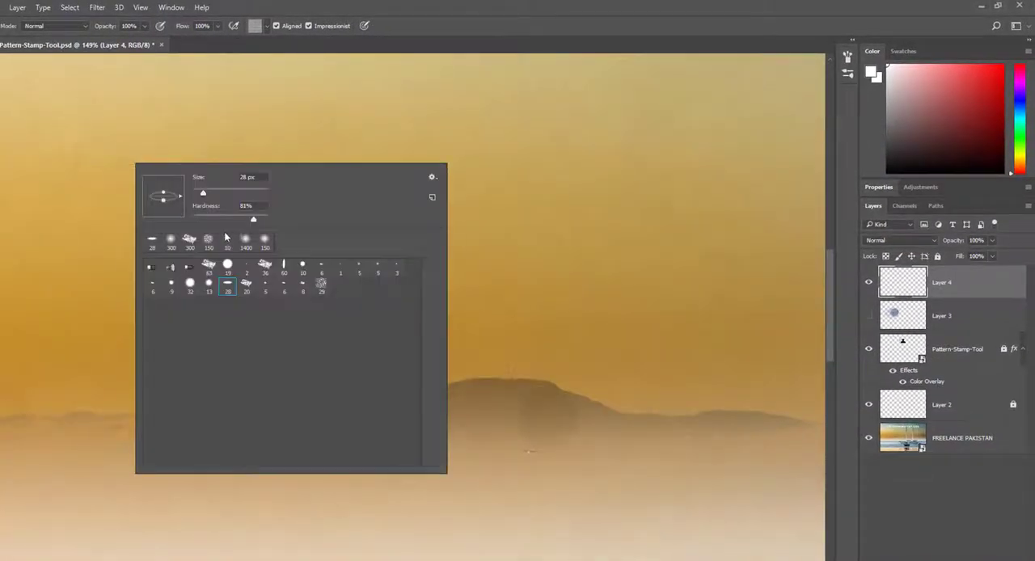
click(518, 4)
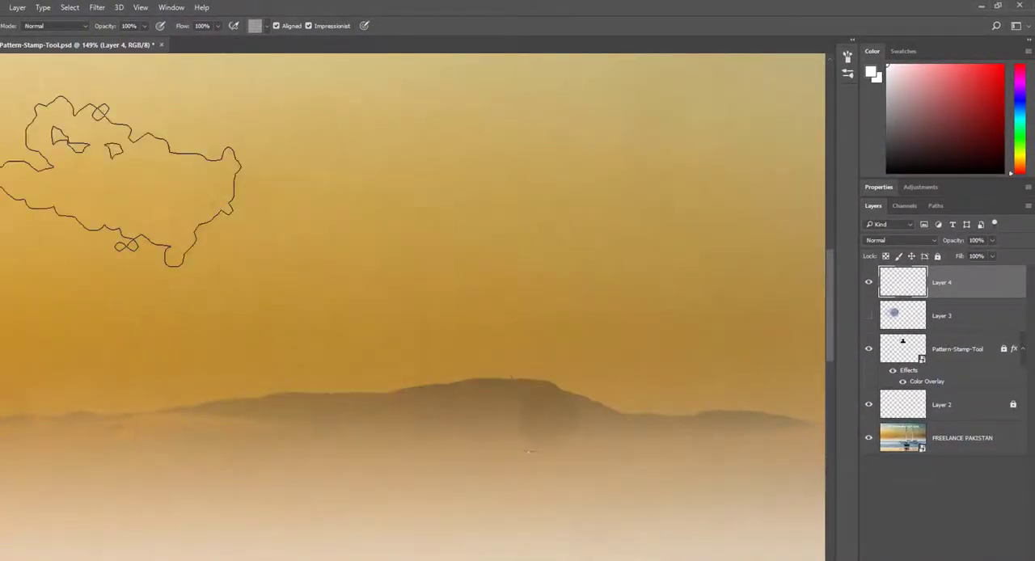
mouse_move(61, 169)
mouse_down()
mouse_move(60, 184)
mouse_move(127, 181)
mouse_move(278, 202)
mouse_move(466, 184)
mouse_move(284, 296)
mouse_move(270, 285)
mouse_move(338, 275)
mouse_up()
- Switch to the speckled 29 brush tip and paint more of the grey pattern beside the impressionist strokes
right_click(338, 274)
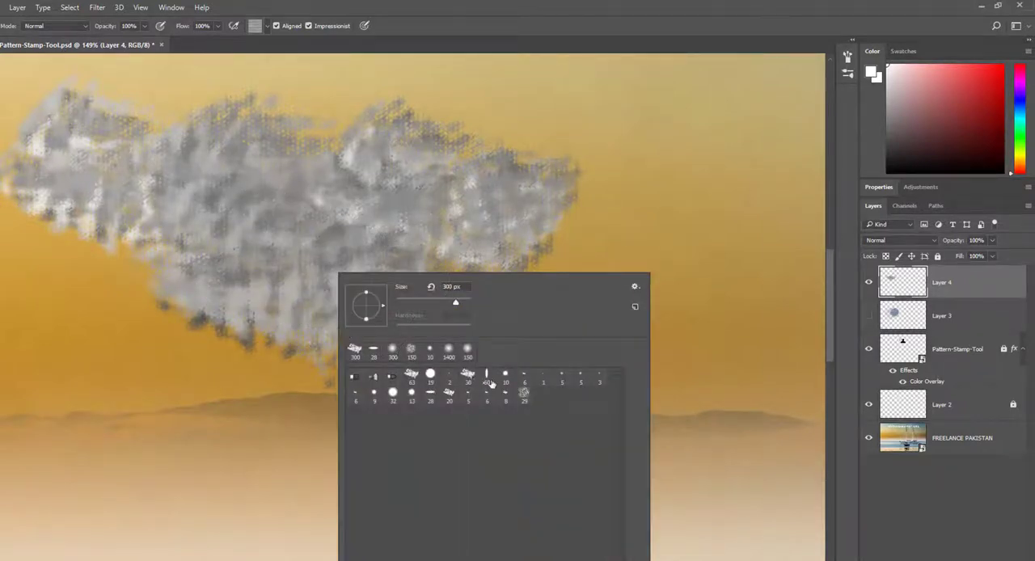
double_click(524, 396)
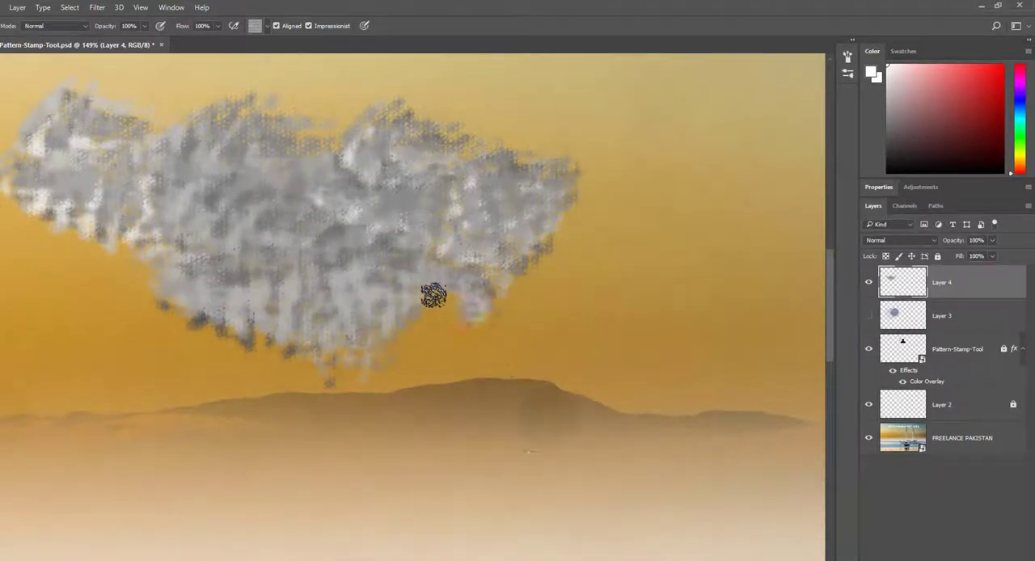
mouse_move(430, 329)
mouse_down()
mouse_move(481, 286)
mouse_move(497, 249)
mouse_up()
- Select the yellow pattern and paint impressionist patches next to the grey area, down to the hills
click(266, 26)
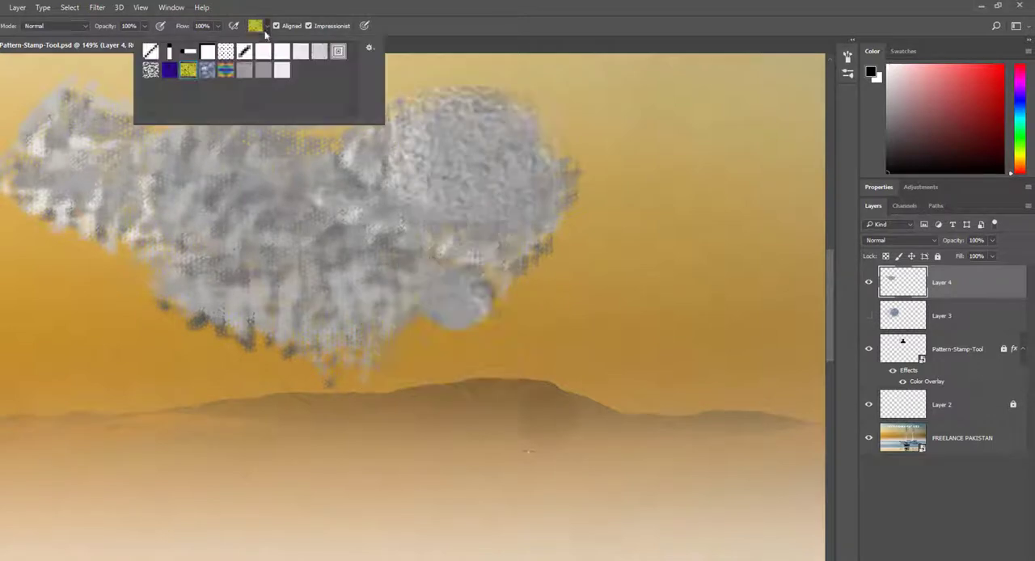
double_click(186, 73)
mouse_move(582, 227)
mouse_down()
mouse_move(566, 231)
mouse_move(536, 196)
mouse_move(556, 208)
mouse_up()
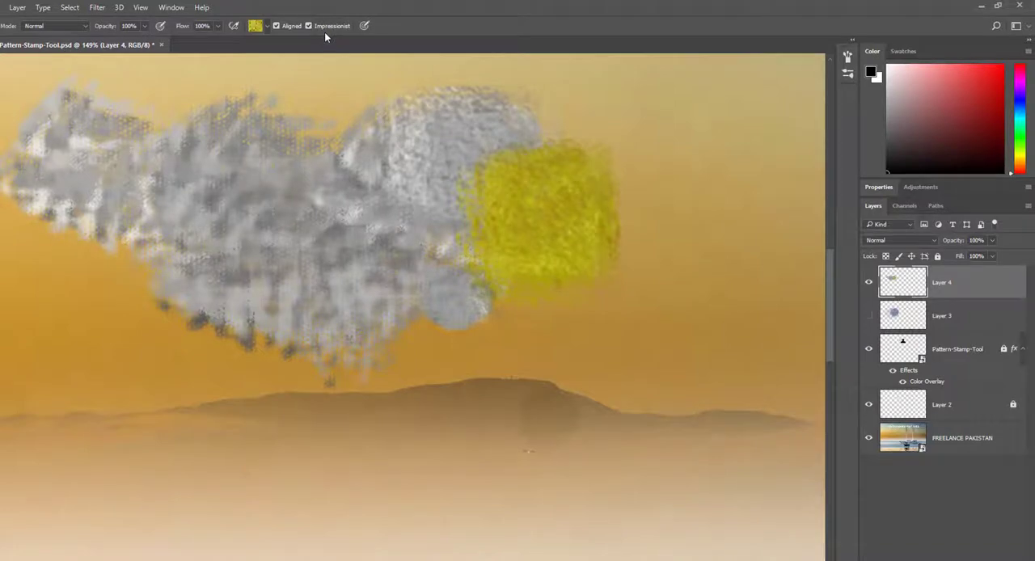
mouse_move(547, 243)
mouse_down()
mouse_move(501, 299)
mouse_move(540, 298)
mouse_move(581, 279)
mouse_move(562, 306)
mouse_move(486, 316)
mouse_move(599, 305)
mouse_move(484, 324)
mouse_move(534, 306)
mouse_up()
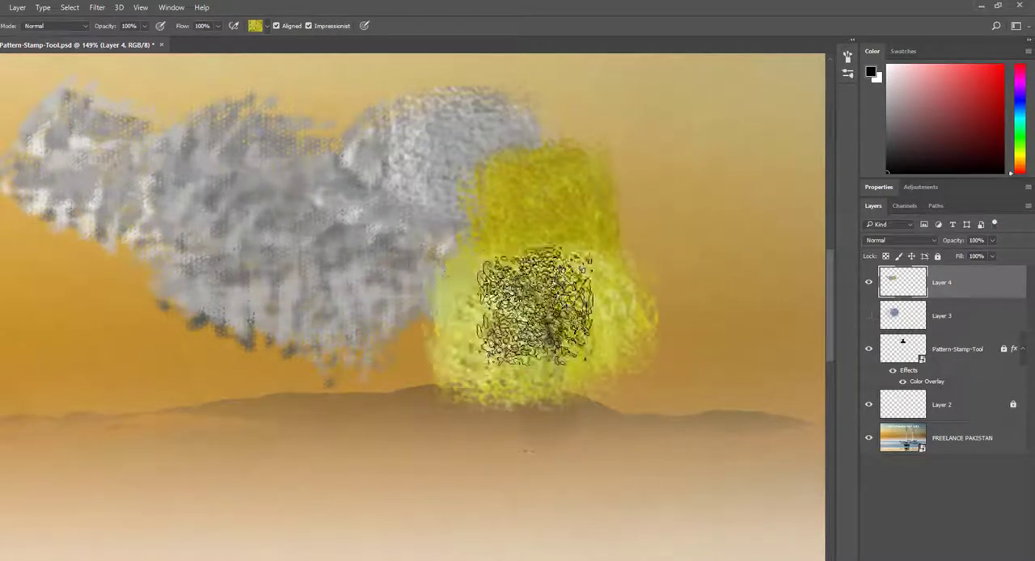
- Select the purple pattern and paint impressionist patches on both sides of the yellow area on Layer 4
click(267, 26)
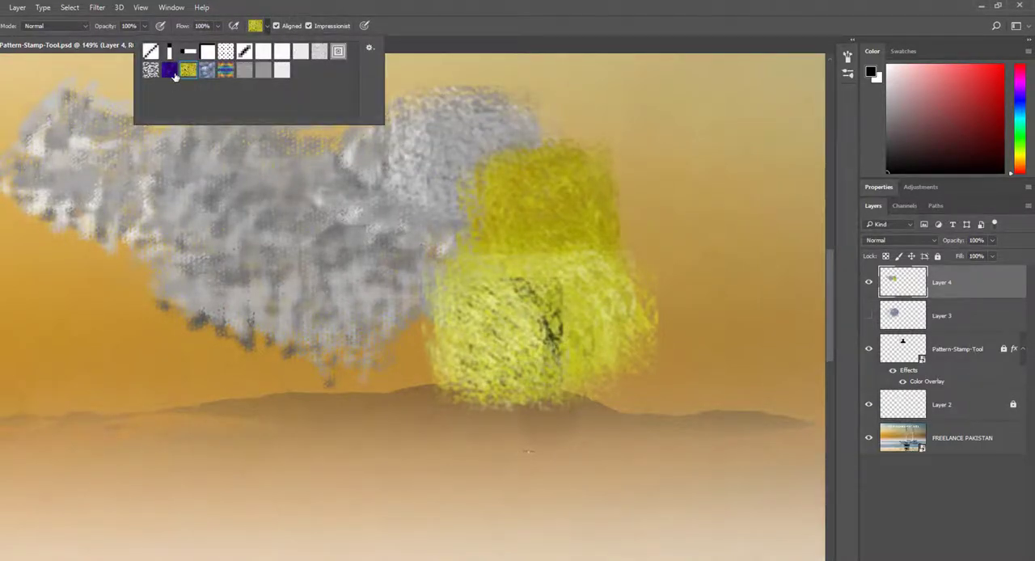
click(663, 201)
mouse_move(598, 155)
mouse_down()
mouse_move(608, 190)
mouse_move(552, 190)
mouse_move(614, 186)
mouse_up()
drag(684, 257, 670, 274)
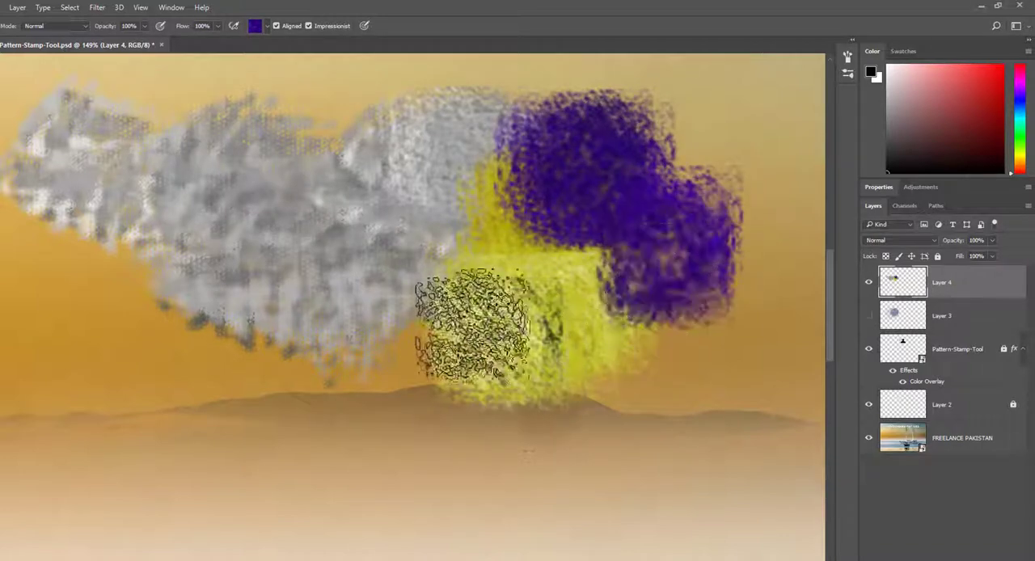
mouse_move(430, 306)
mouse_down()
mouse_move(408, 363)
mouse_move(416, 348)
mouse_up()
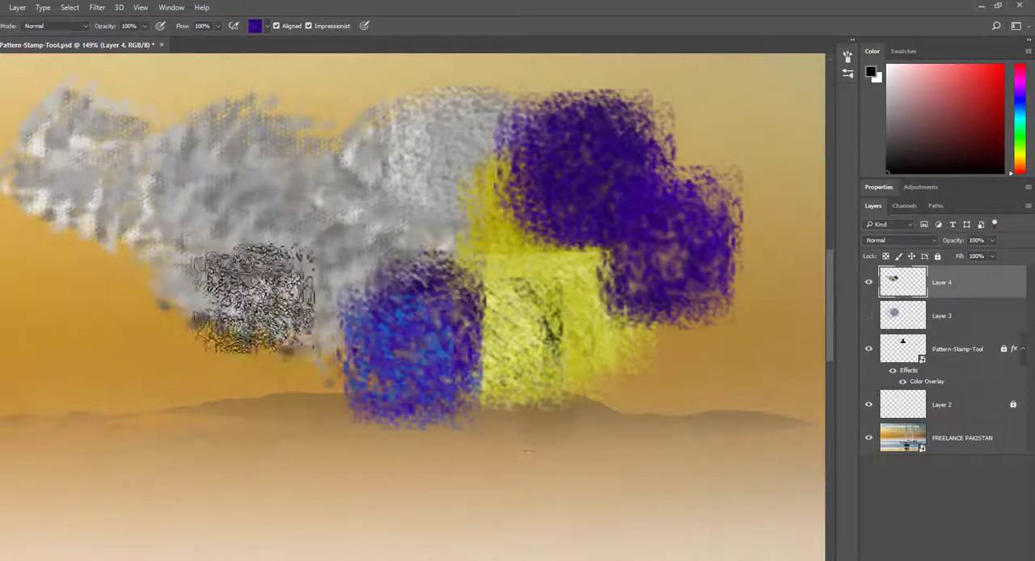
mouse_move(310, 344)
mouse_down()
mouse_move(283, 323)
mouse_move(299, 308)
mouse_up()
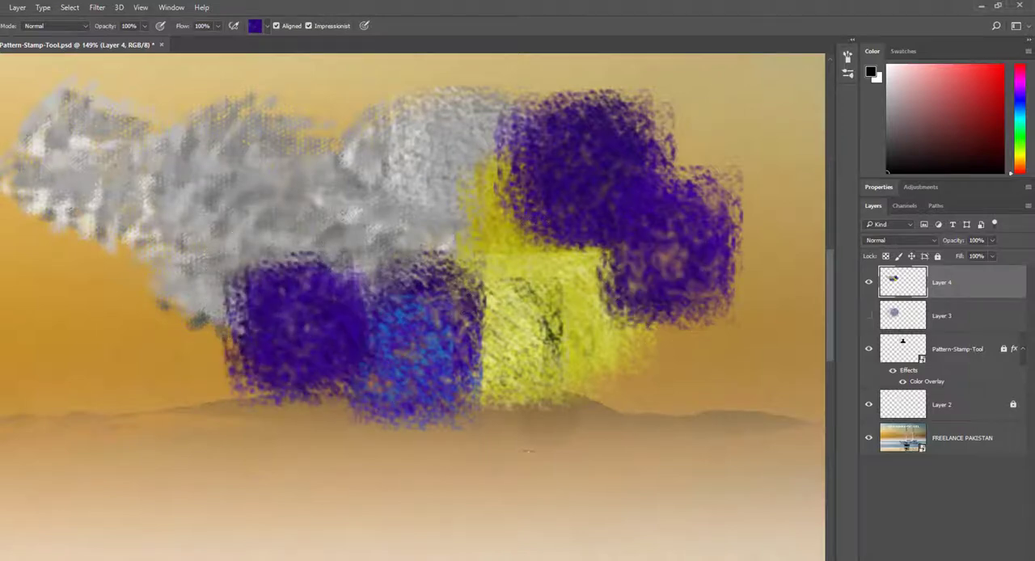
- Add a new layer above Layer 4 and paint the multicoloured striped pattern over the upper part of the painted cluster
key(ctrl+shift+alt+n)
click(269, 26)
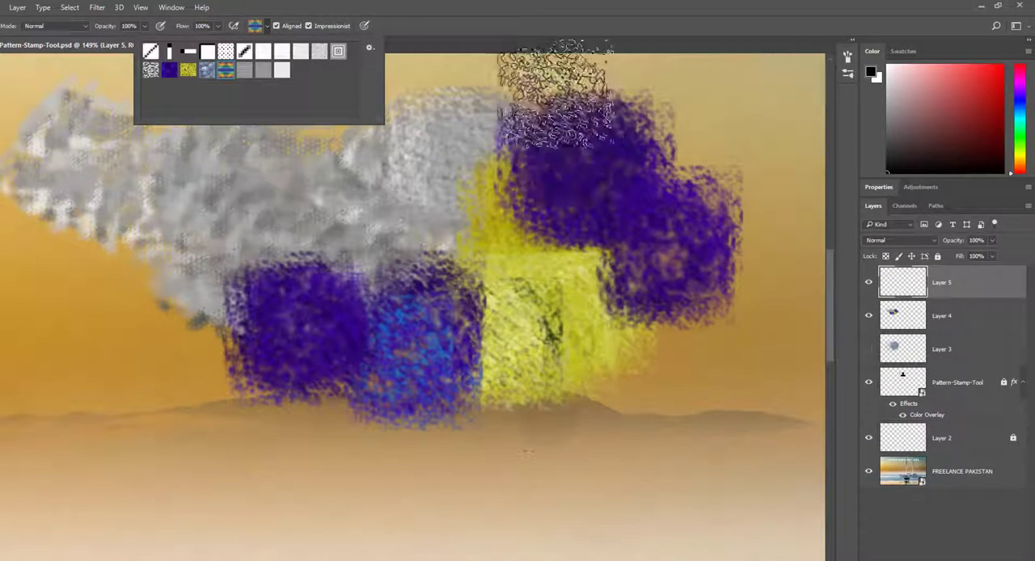
drag(547, 93, 472, 117)
mouse_move(343, 182)
mouse_down()
mouse_move(436, 194)
mouse_move(348, 178)
mouse_move(396, 186)
mouse_up()
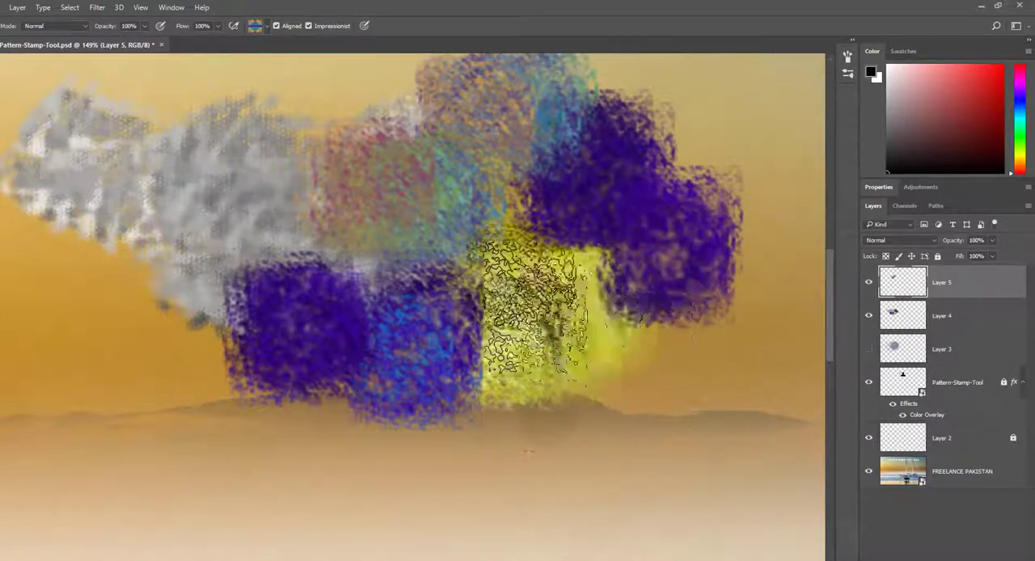
- Review the painted cluster against the whole boat photo and reselect the Pattern Stamp Tool
scroll(654, 303, down, 5)
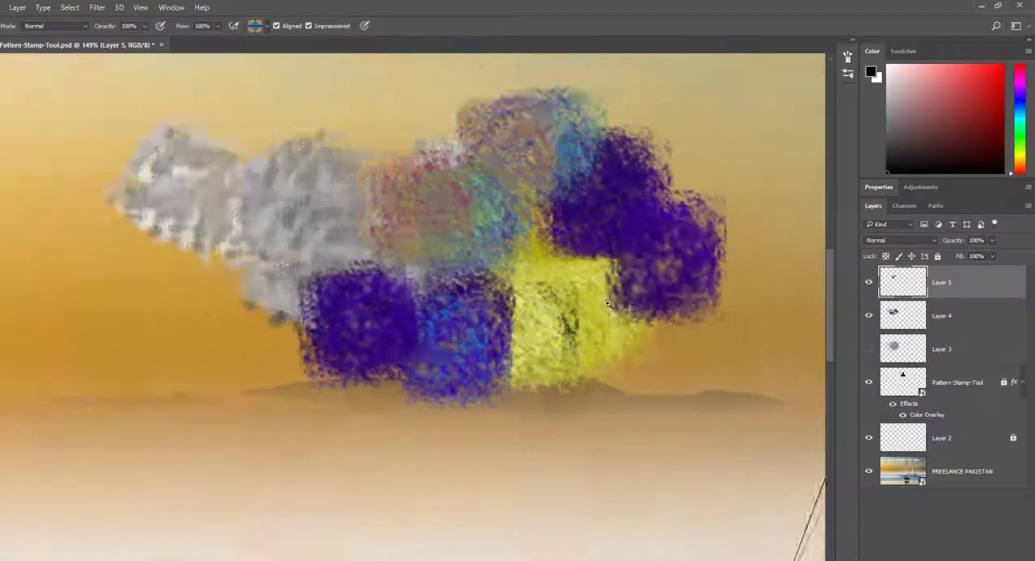
drag(800, 340, 498, 323)
scroll(235, 270, up, 3)
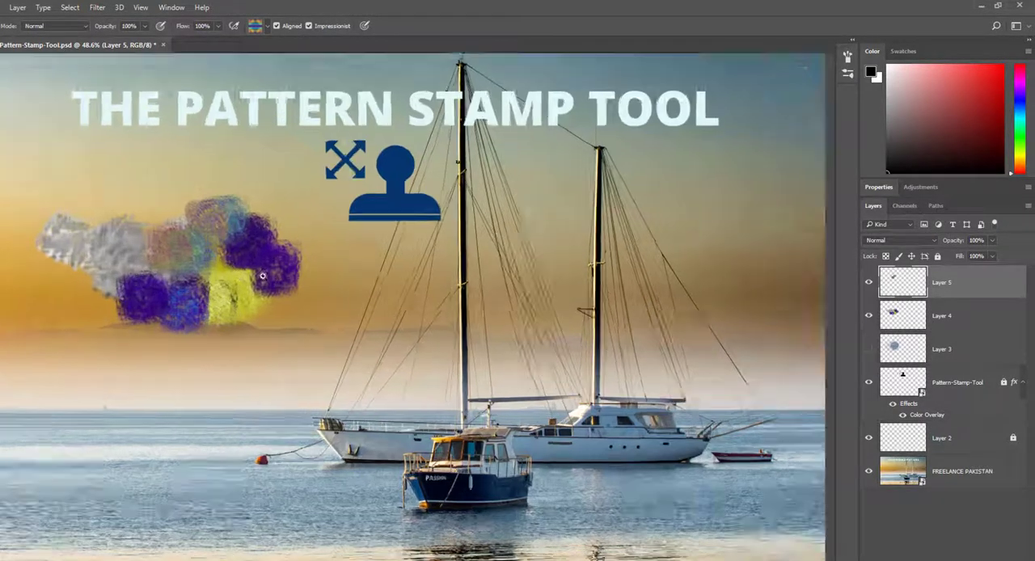
scroll(237, 272, down, 4)
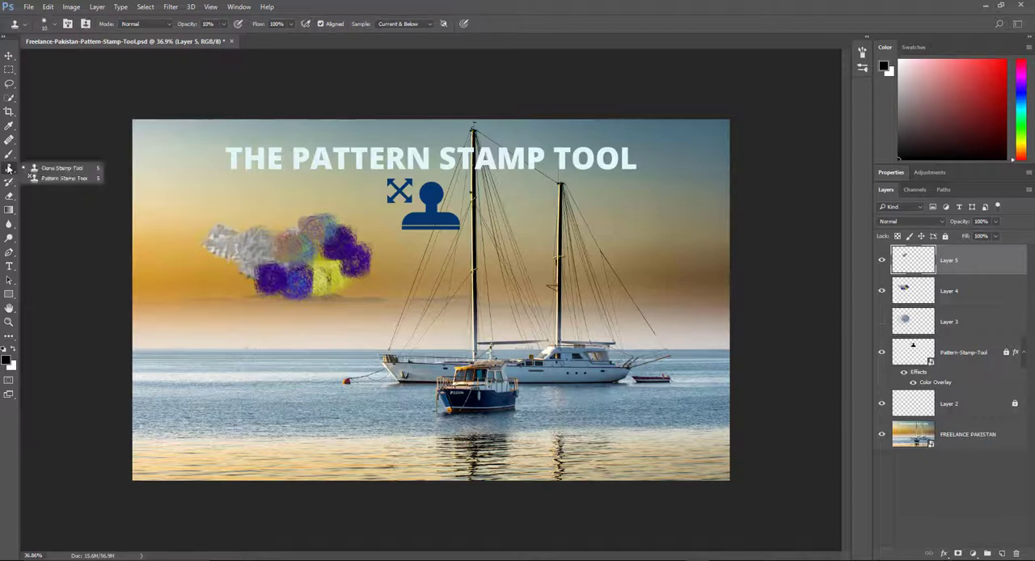
click(56, 178)
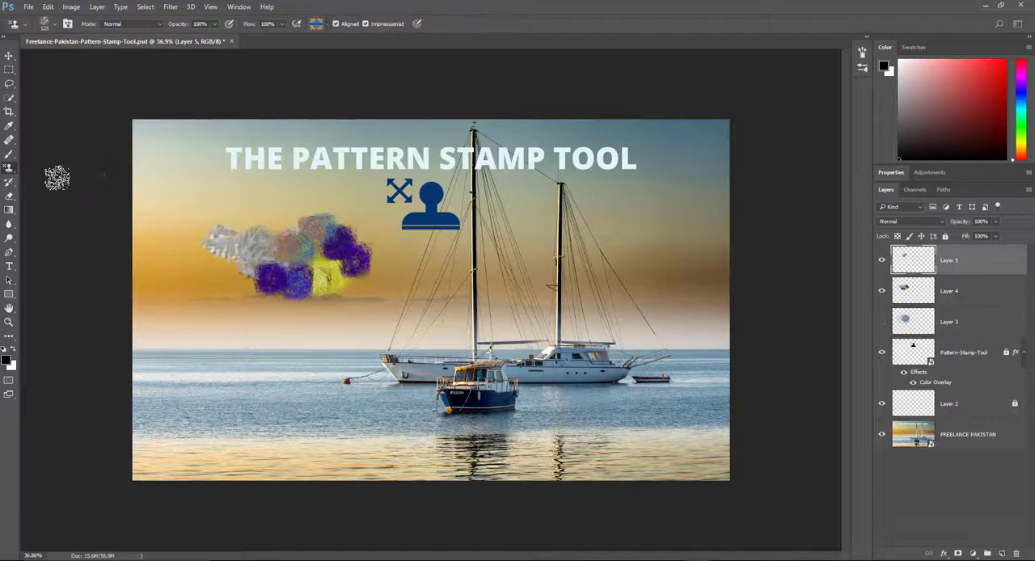